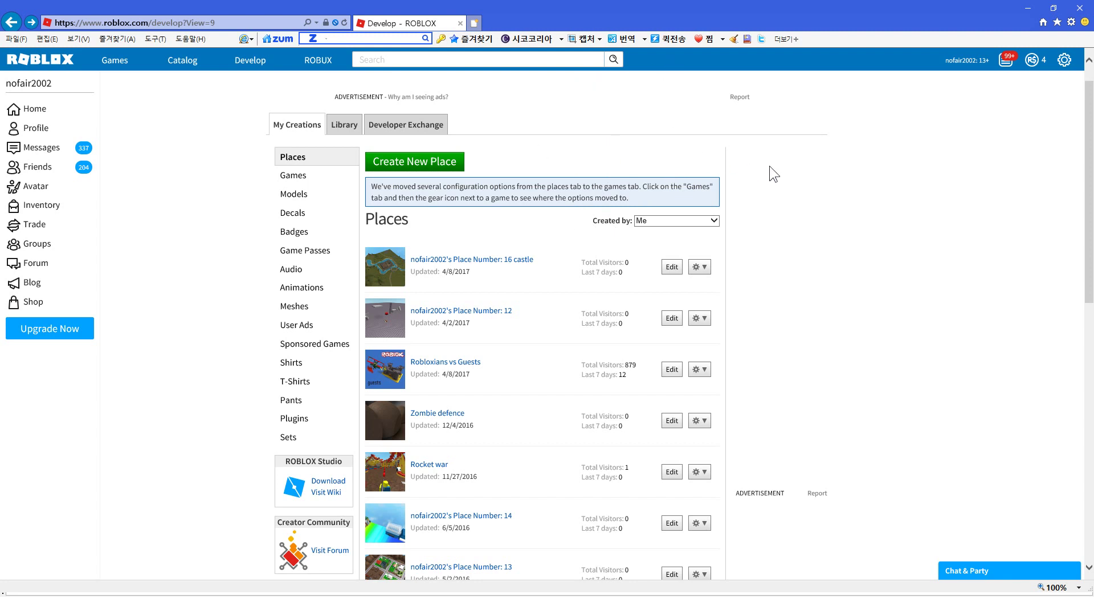
Switch the browser to full screen and open the list of created games.
key(F11)
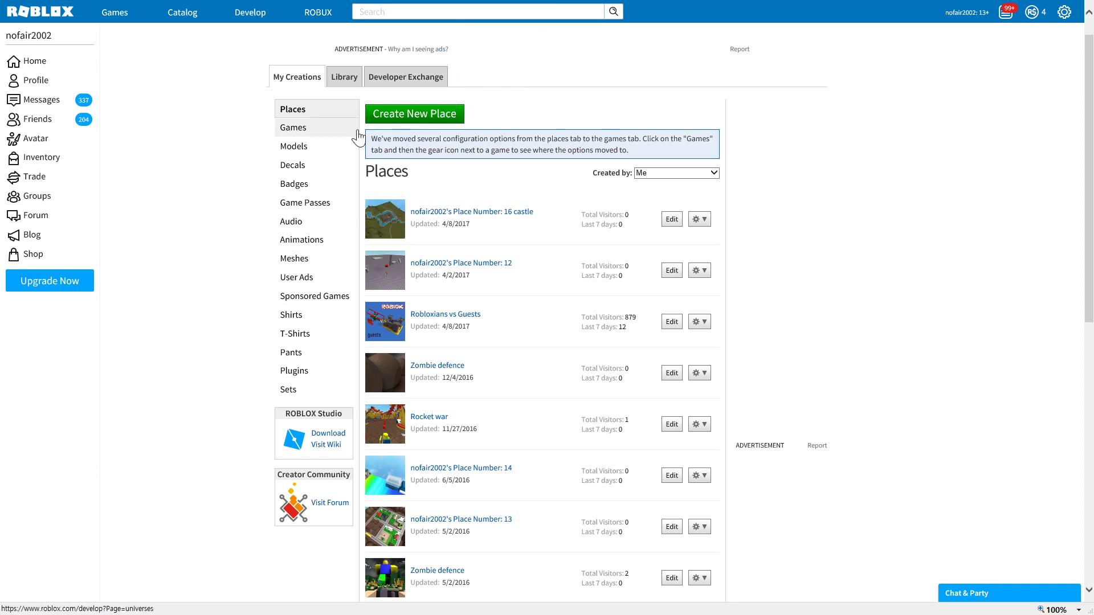
click(336, 132)
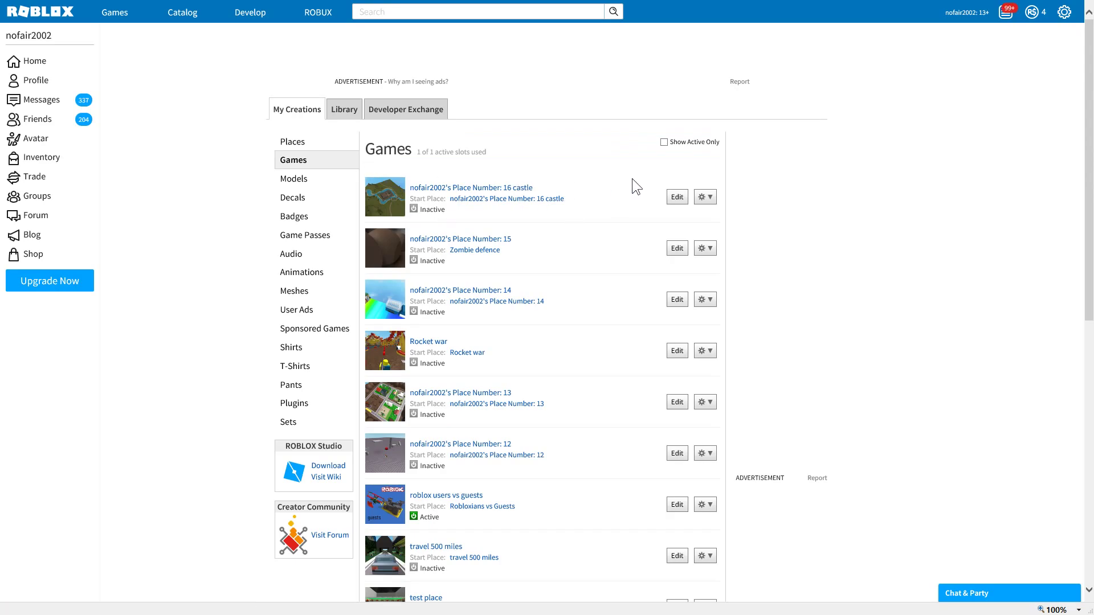
scroll(499, 290, down, 3)
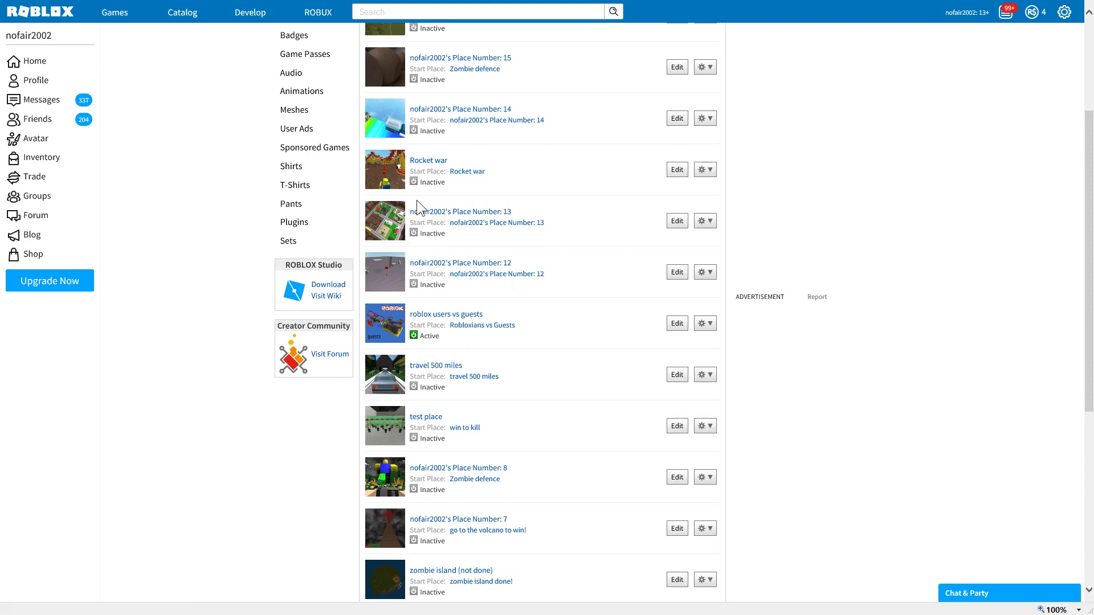
Try to activate the inactive Place Number: 12 game while roblox users vs guests is still active.
click(413, 340)
click(525, 354)
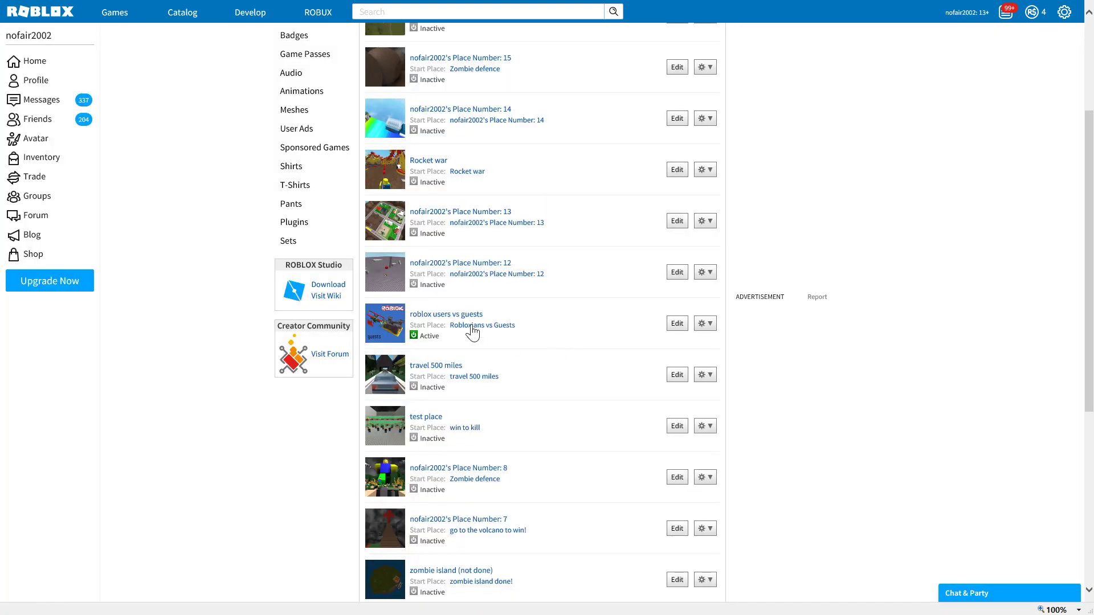
click(415, 285)
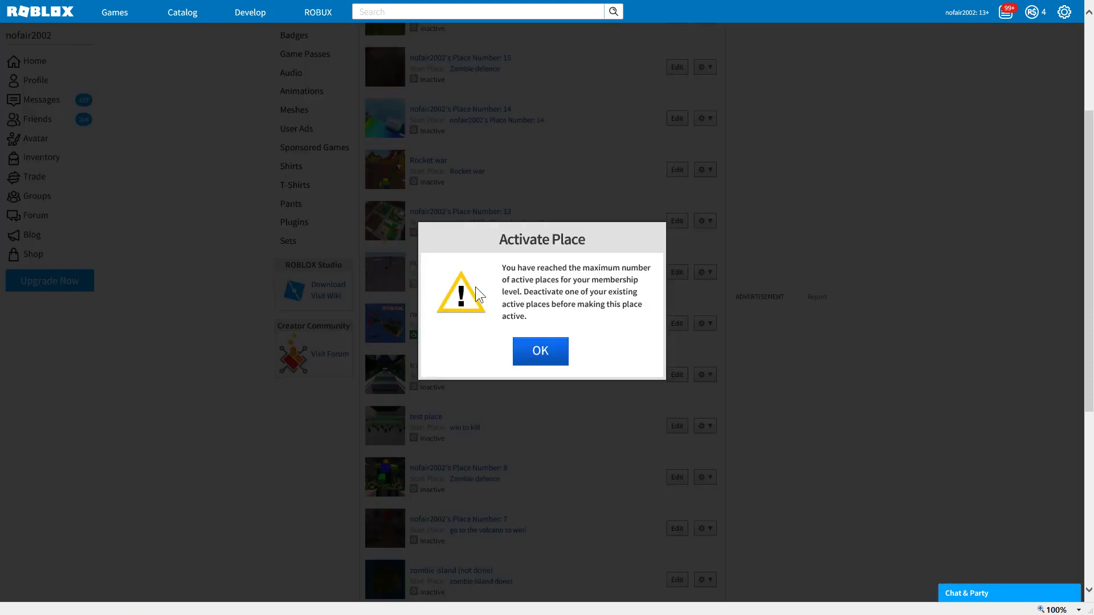
click(542, 352)
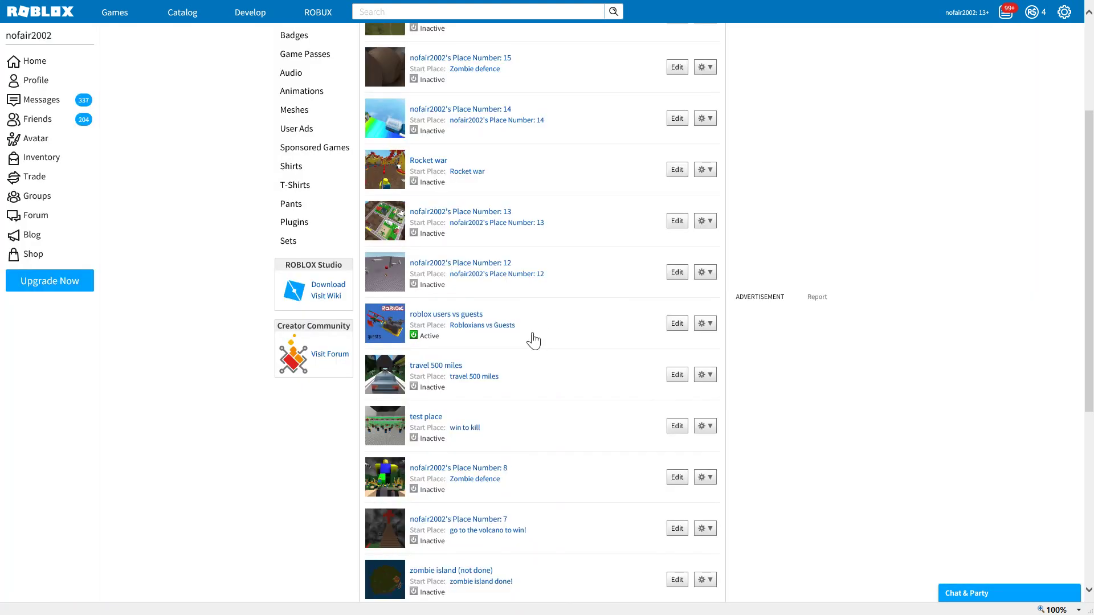
Open the places of the "roblox users vs guests" game and go to the page of its start place, Robloxians vs Guests.
click(710, 326)
click(620, 321)
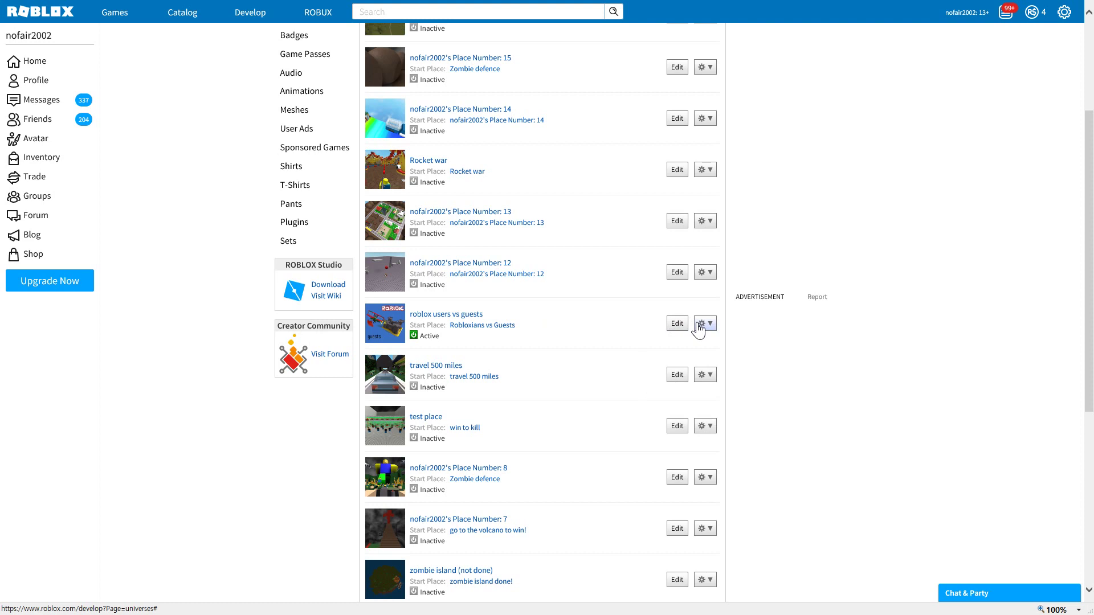
click(701, 324)
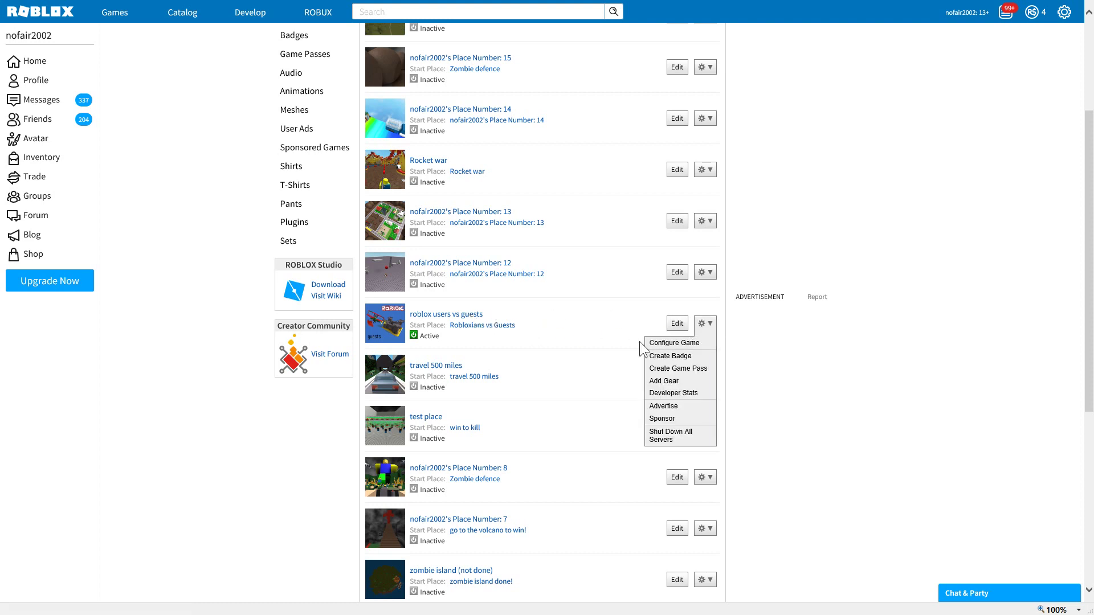
click(441, 317)
click(442, 320)
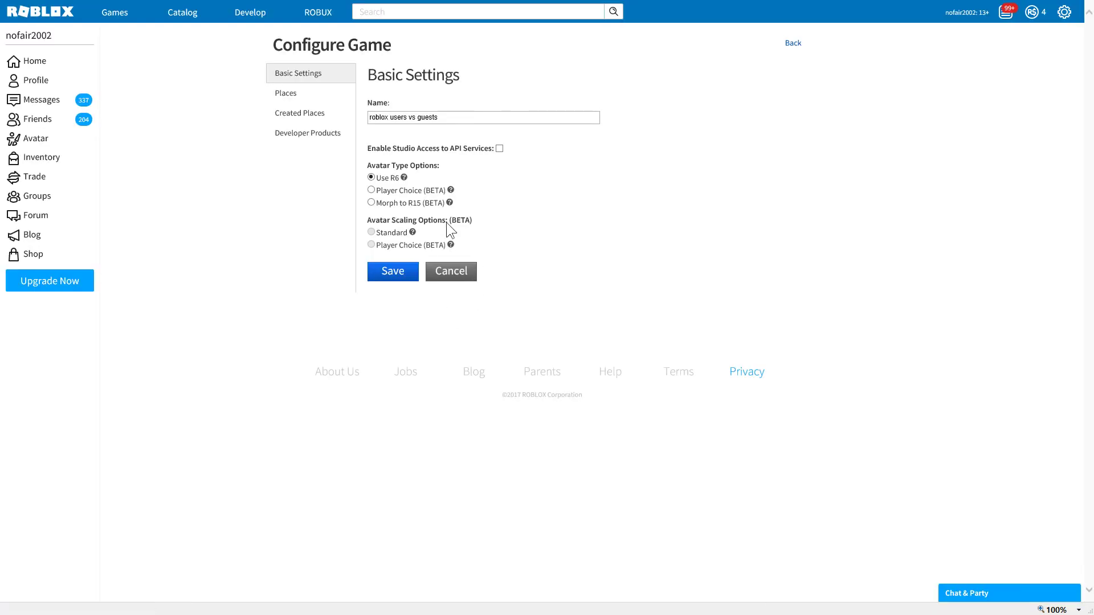
click(336, 94)
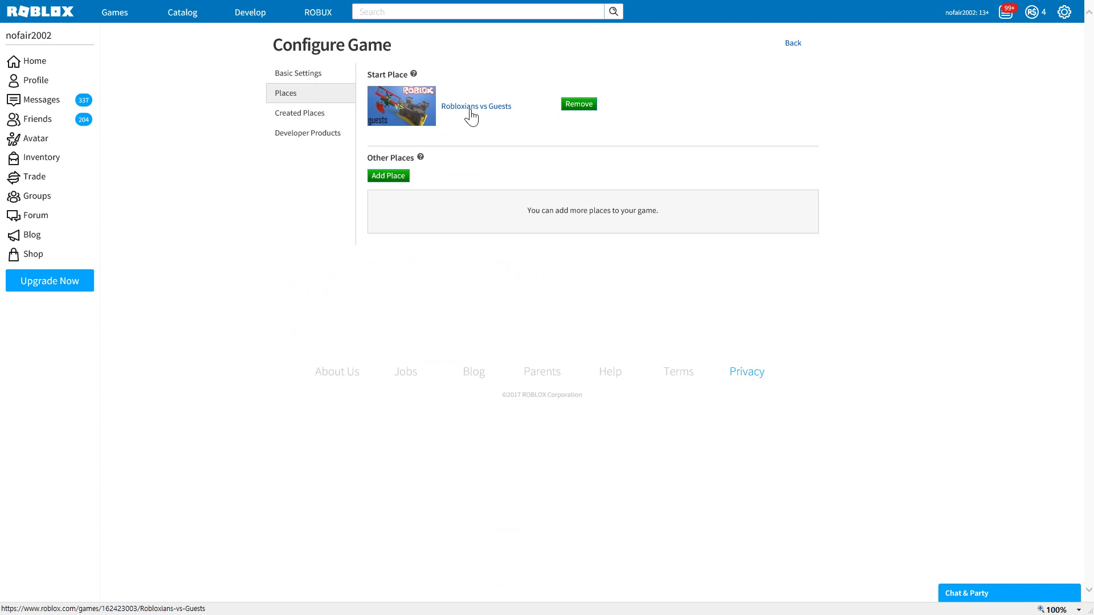
click(470, 108)
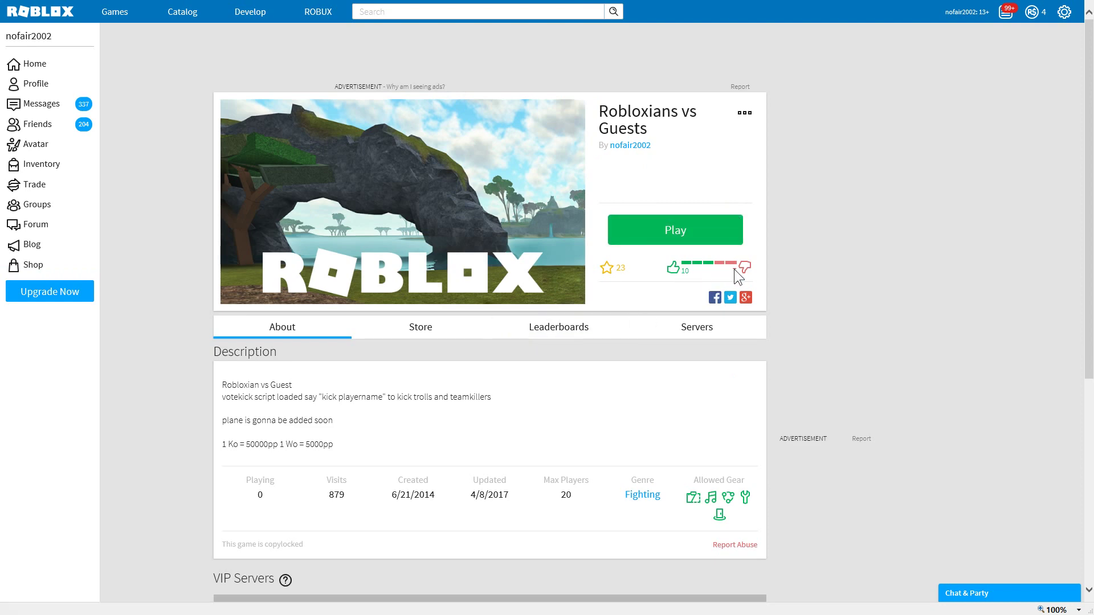
Look over the Robloxians vs Guests game page and open the configuration of this place.
scroll(763, 299, down, 6)
scroll(707, 258, up, 3)
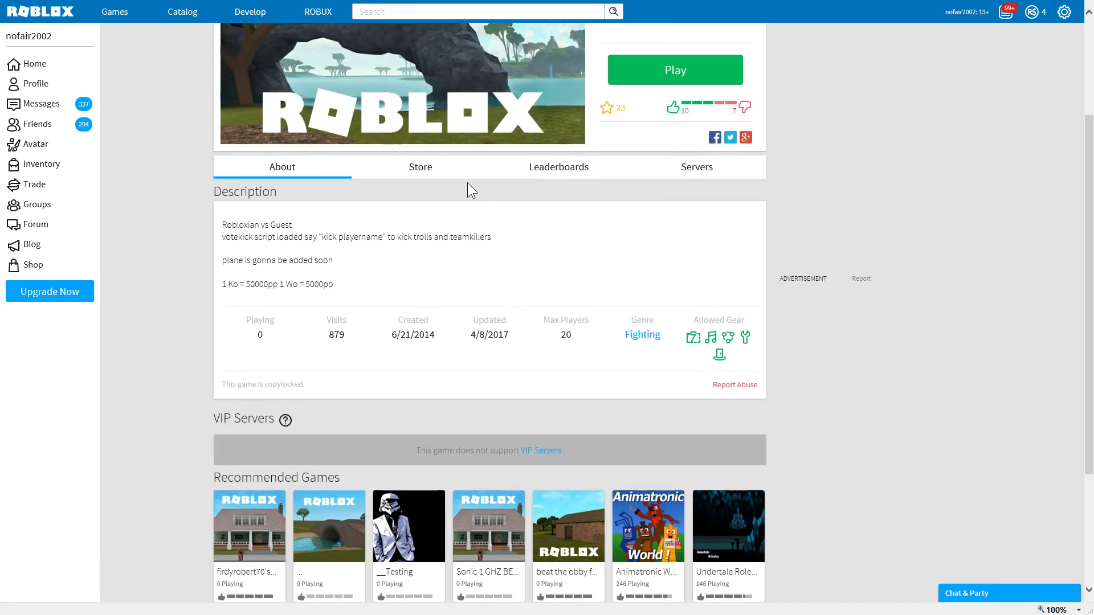
scroll(701, 165, up, 3)
click(740, 120)
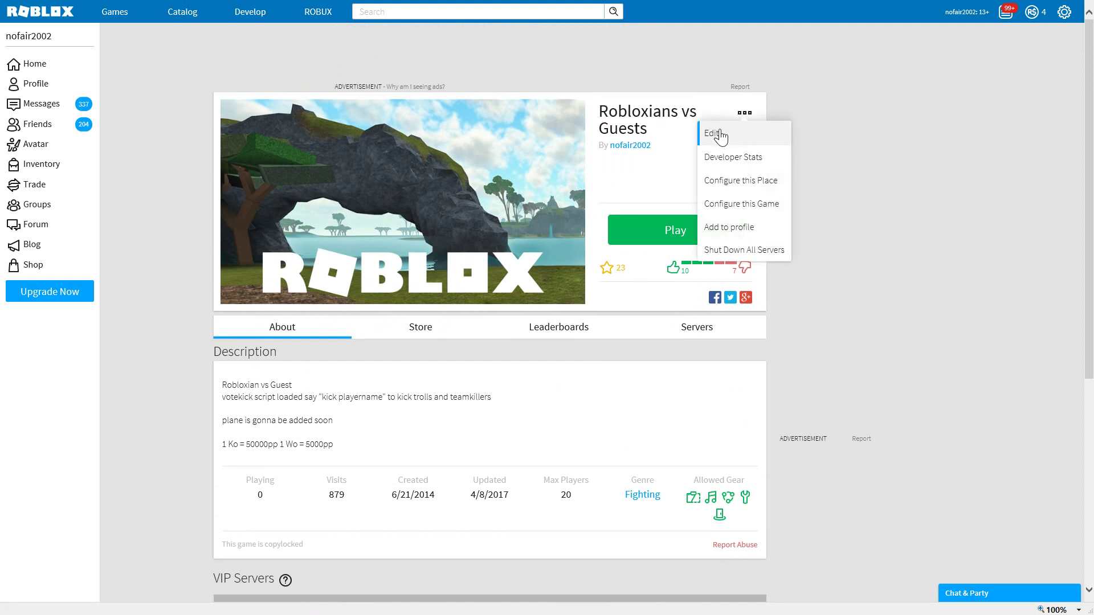
click(743, 185)
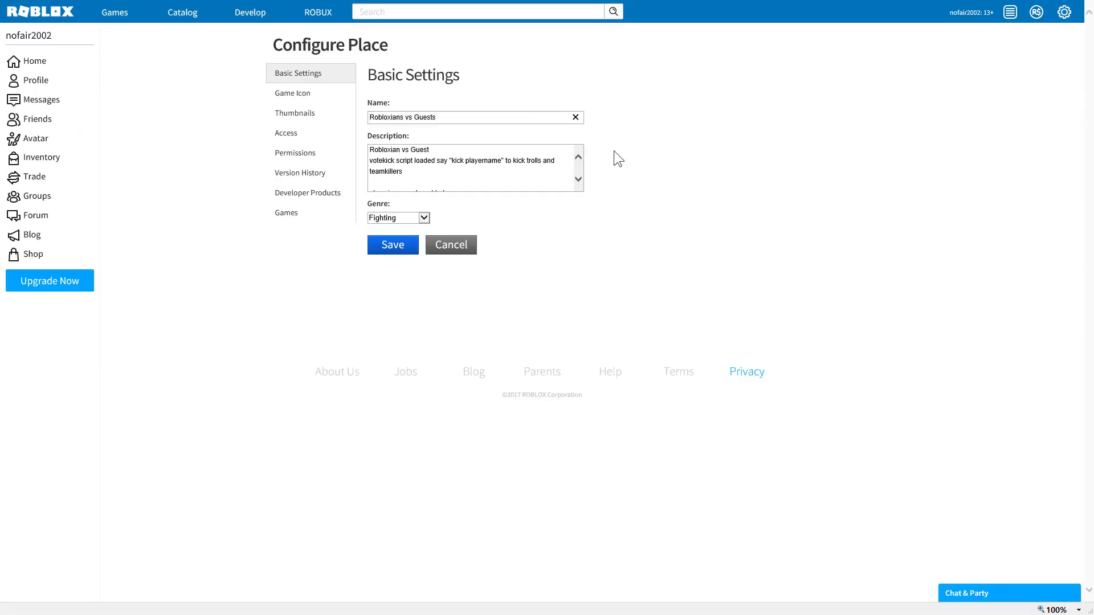
Enable selling access to this game in the place's Access settings.
click(312, 138)
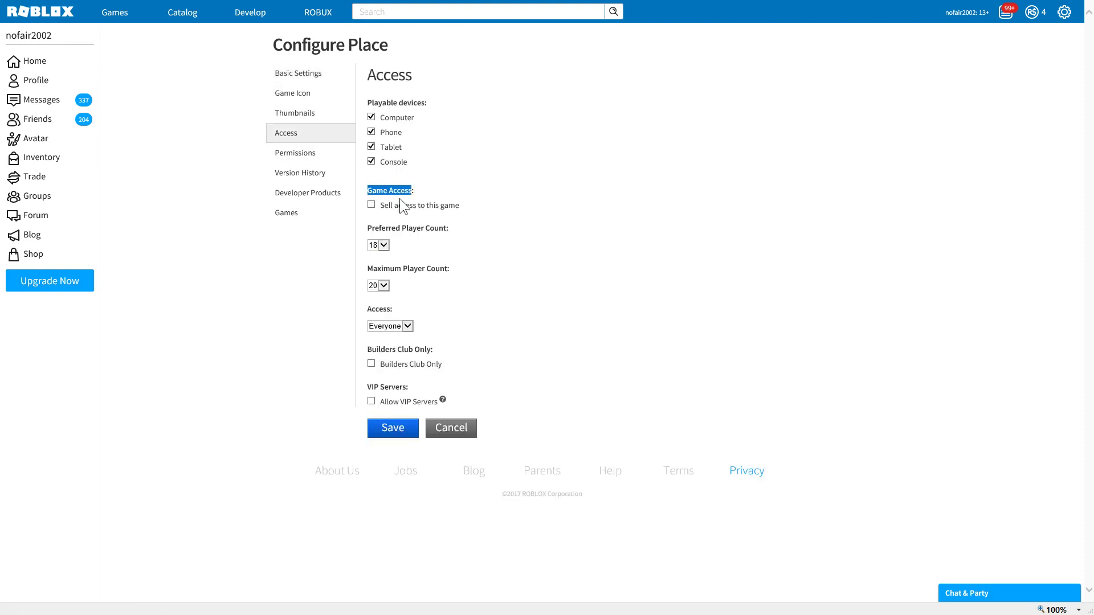
drag(374, 203, 443, 215)
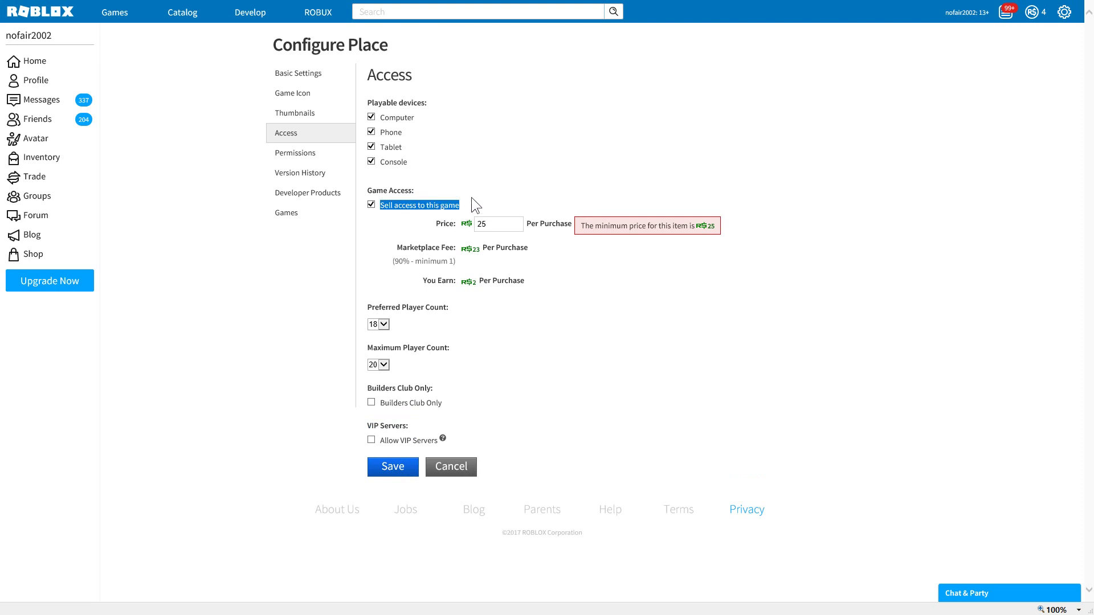
click(382, 207)
click(408, 204)
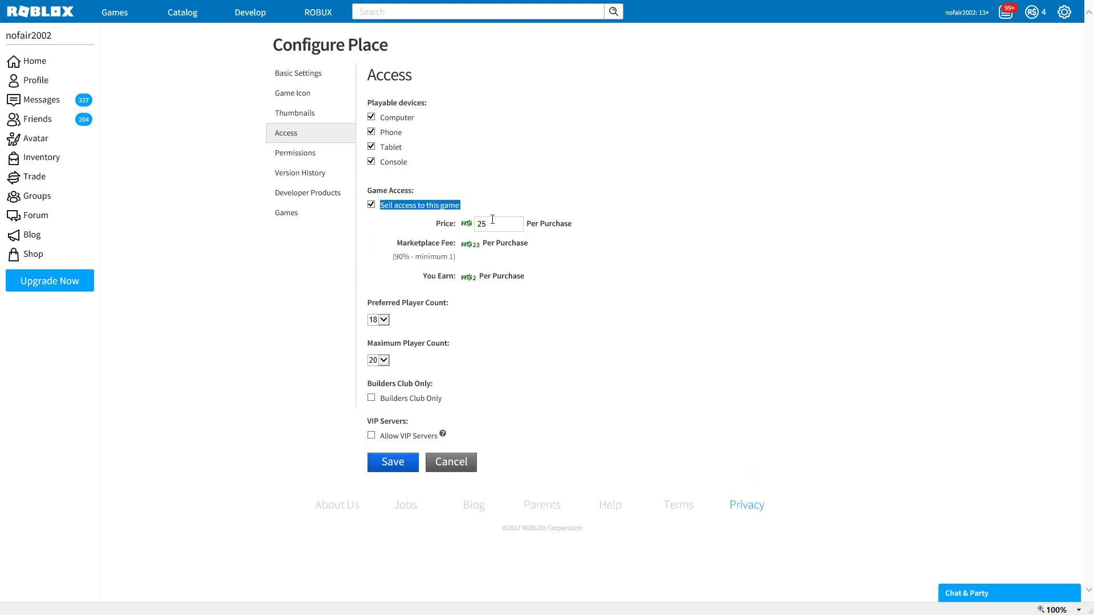
Try to set the game access price to 10000 Robux per purchase.
drag(493, 219, 442, 226)
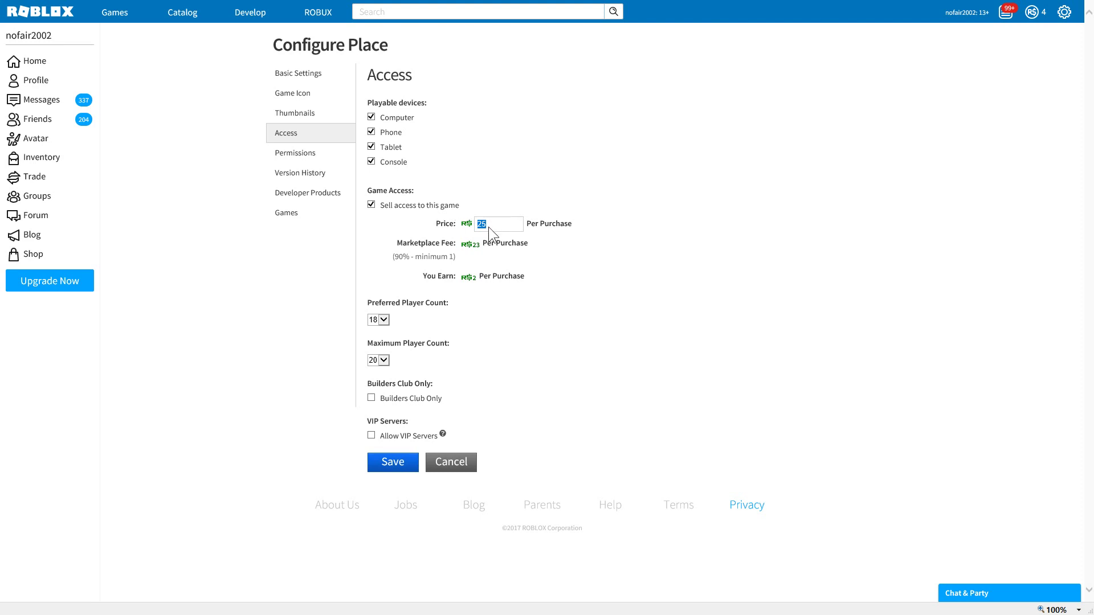
drag(508, 223, 404, 227)
text(10000)
key(BackSpace)
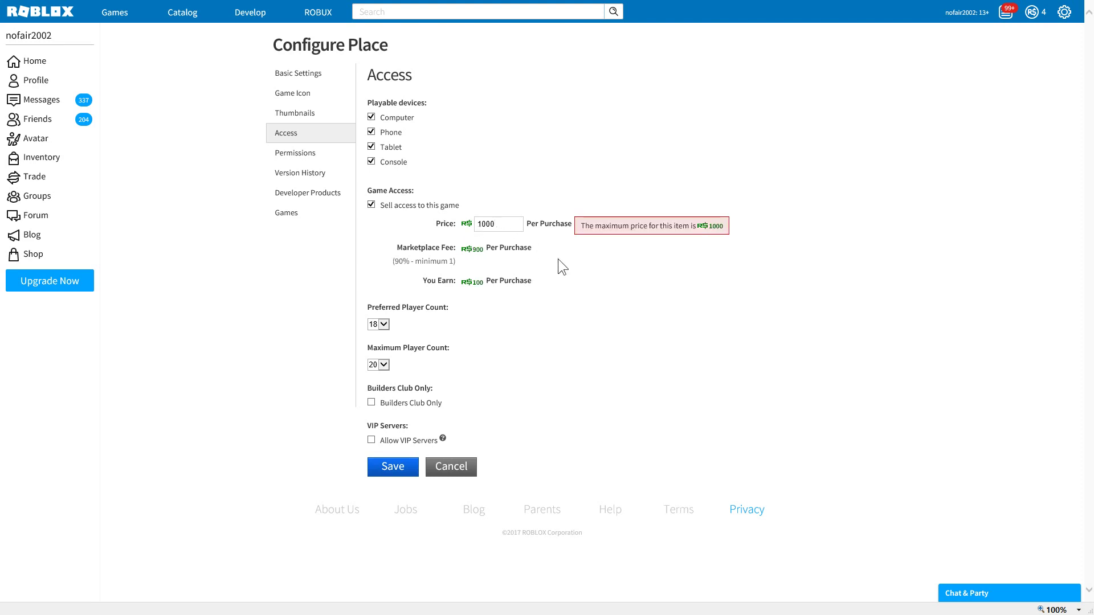
Reset the access price to 25 Robux and check the earnings per purchase.
drag(660, 226, 737, 226)
click(665, 247)
drag(515, 224, 404, 231)
drag(514, 224, 446, 233)
key(BackSpace)
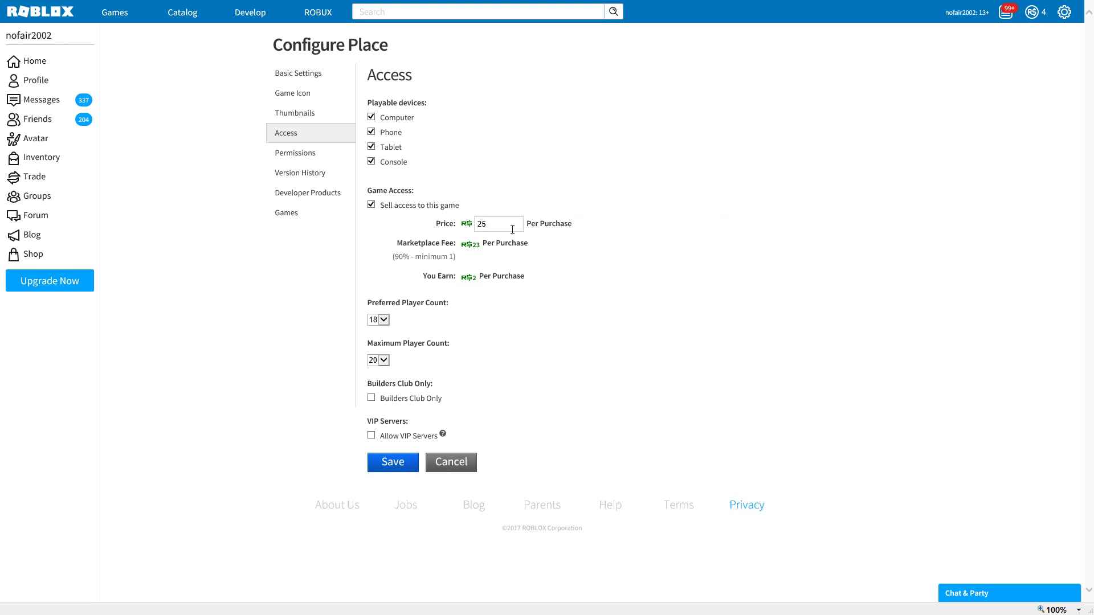
drag(512, 230, 300, 231)
drag(472, 279, 514, 275)
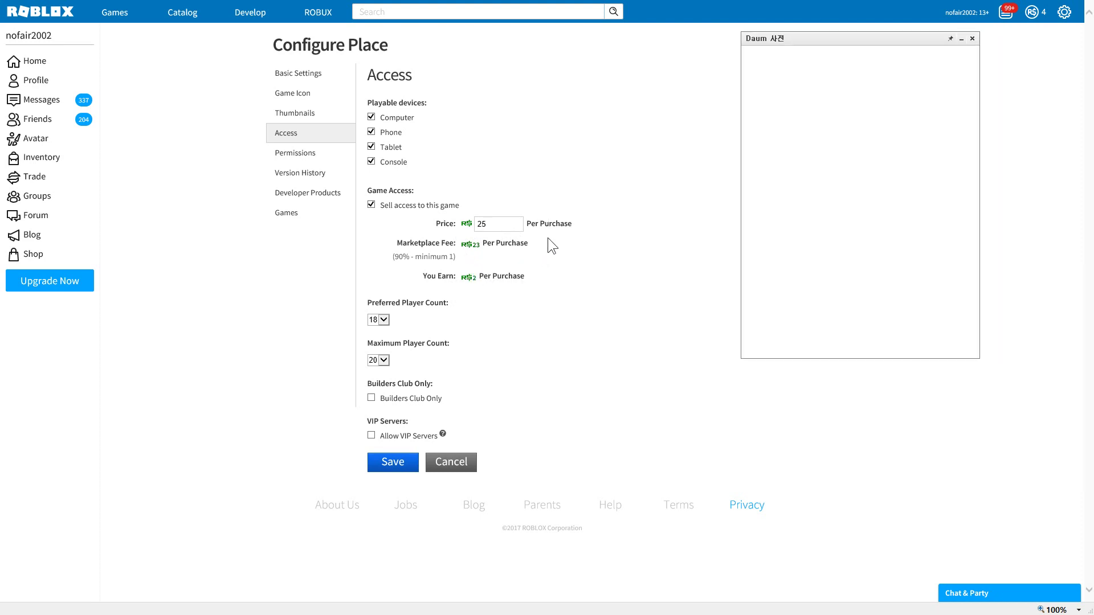
click(971, 40)
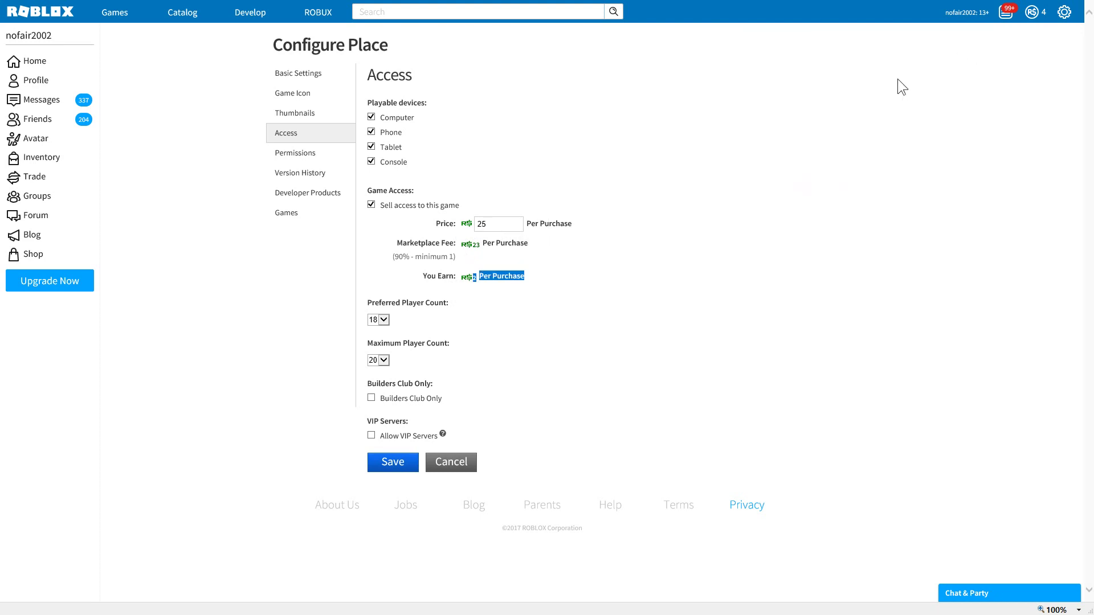
Try an access price of 100 Robux and clear the price again.
triple_click(546, 224)
double_click(501, 222)
text(100)
drag(493, 225, 156, 241)
key(BackSpace)
Turn off selling access to this game.
right_click(157, 242)
click(367, 205)
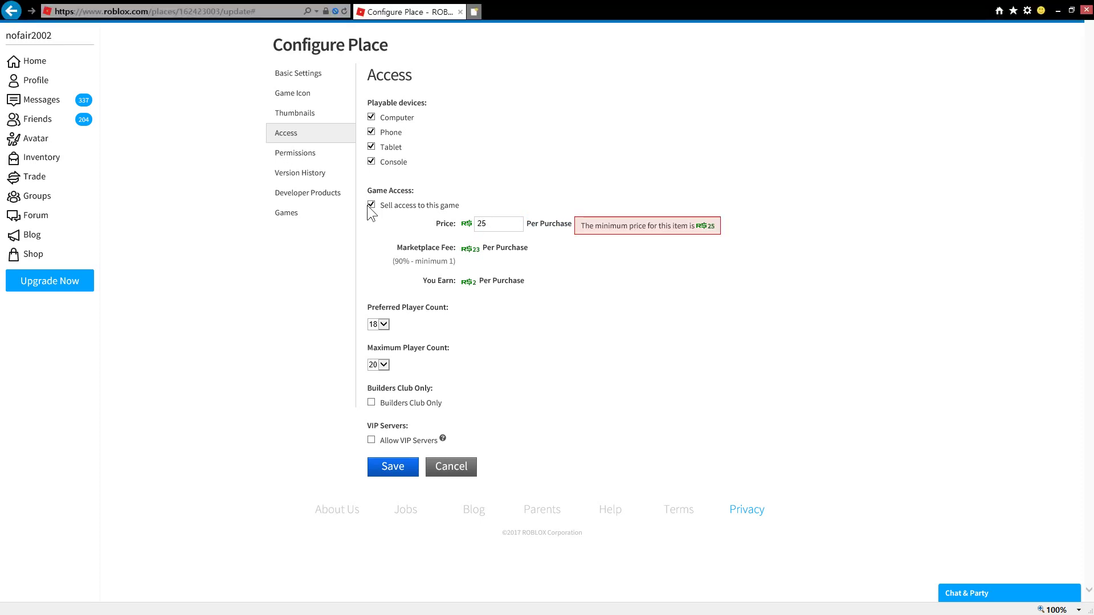
click(370, 206)
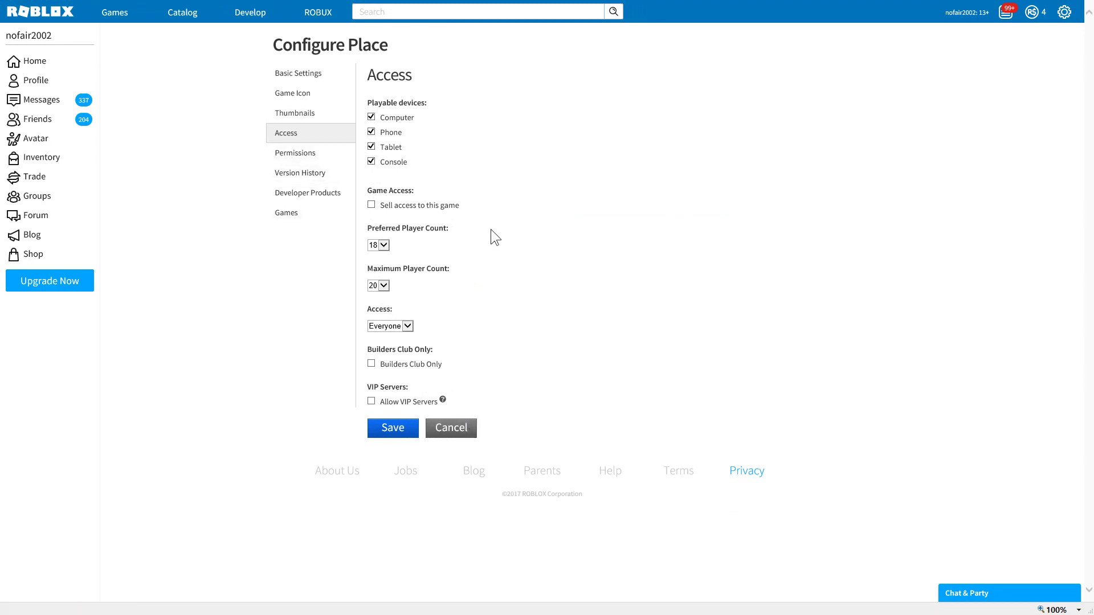
Look at the place's Developer Products and Version History settings.
click(341, 200)
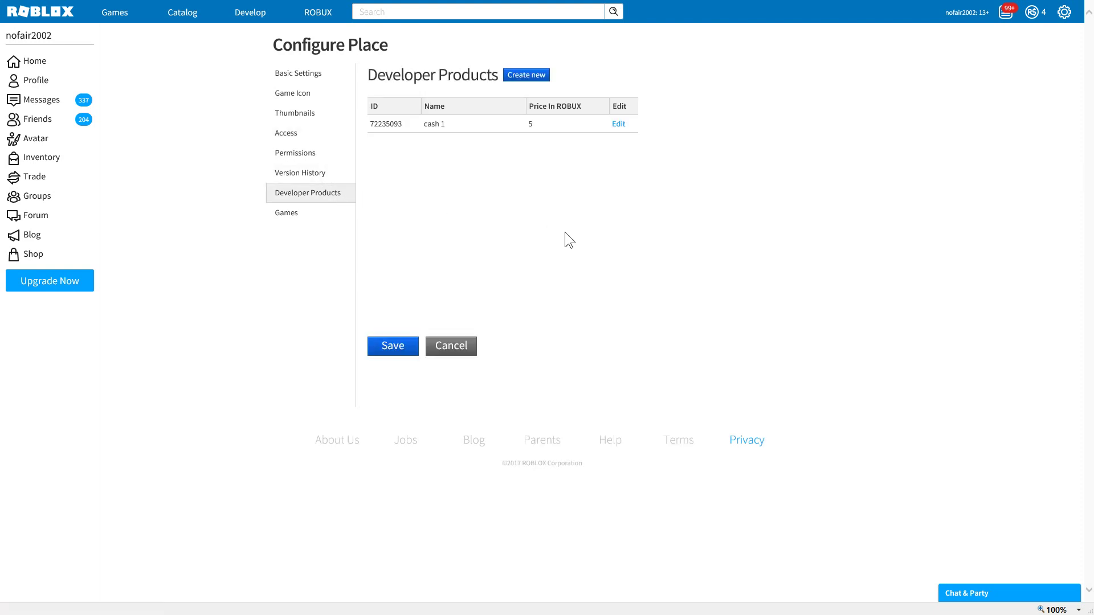
click(334, 177)
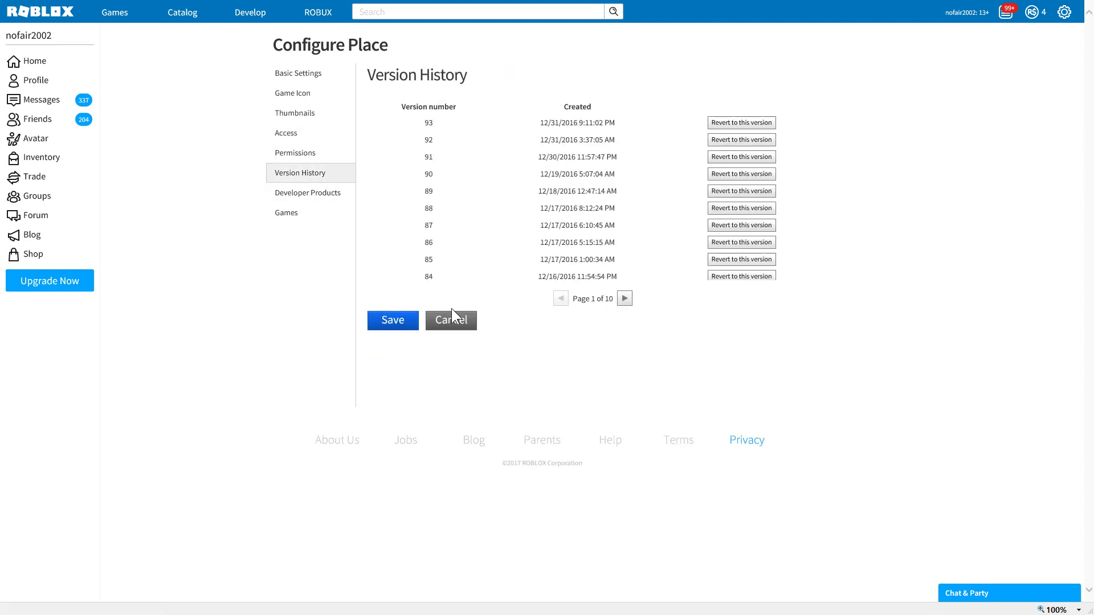
key(alt+Tab)
key(alt+Tab)
key(alt+Tab)
text(rpdl)
key(BackSpace)
key(BackSpace)
key(BackSpace)
key(BackSpace)
key(alt+Tab)
Examine the place's Developer Products list, including the ID, name and Robux price of the existing product.
click(299, 213)
click(326, 196)
drag(392, 79, 541, 87)
click(607, 66)
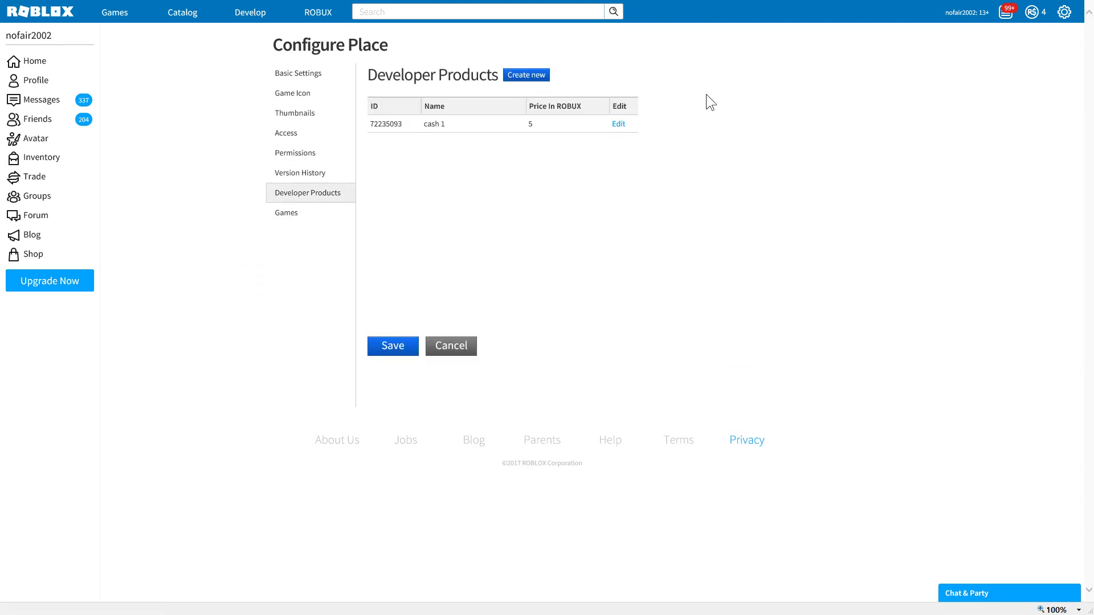
drag(661, 111, 404, 121)
triple_click(379, 77)
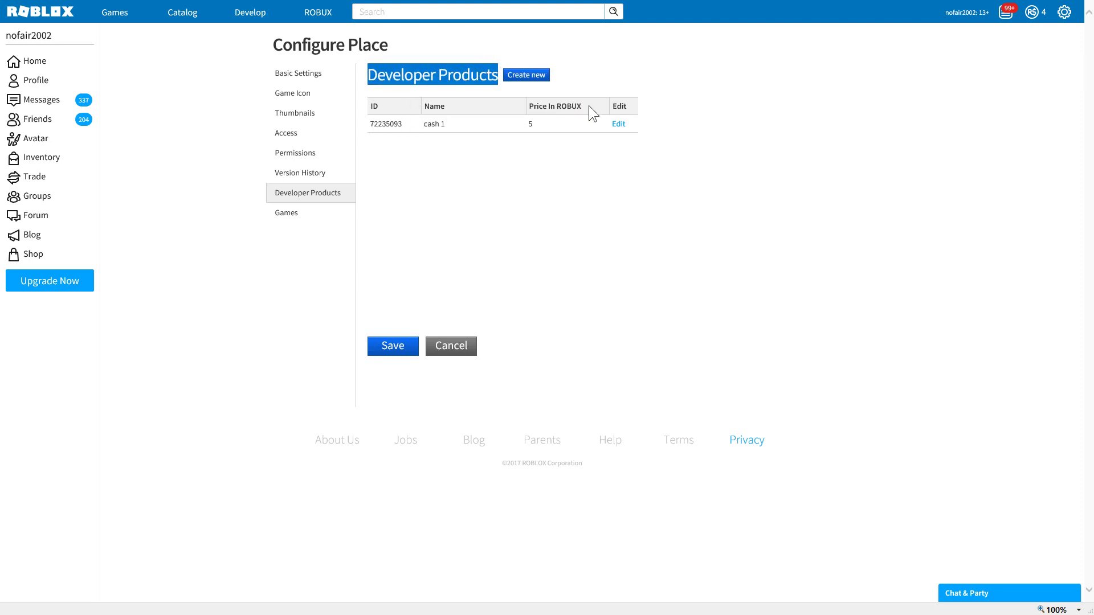
click(413, 105)
drag(385, 123, 653, 128)
drag(628, 74, 431, 170)
click(453, 165)
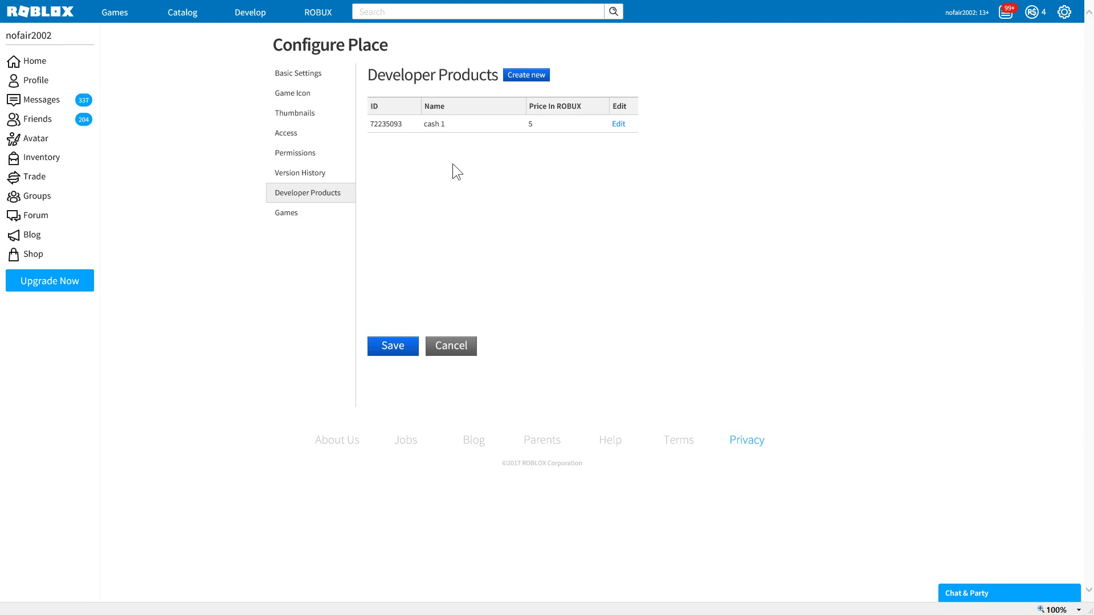
drag(606, 140, 293, 204)
drag(259, 81, 354, 208)
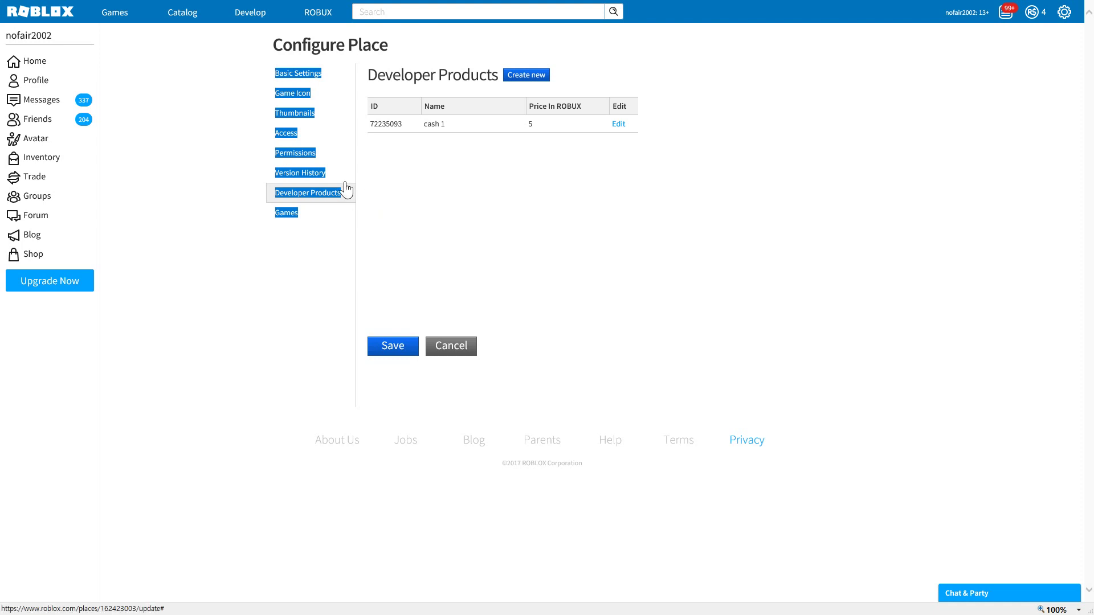
drag(407, 127, 344, 167)
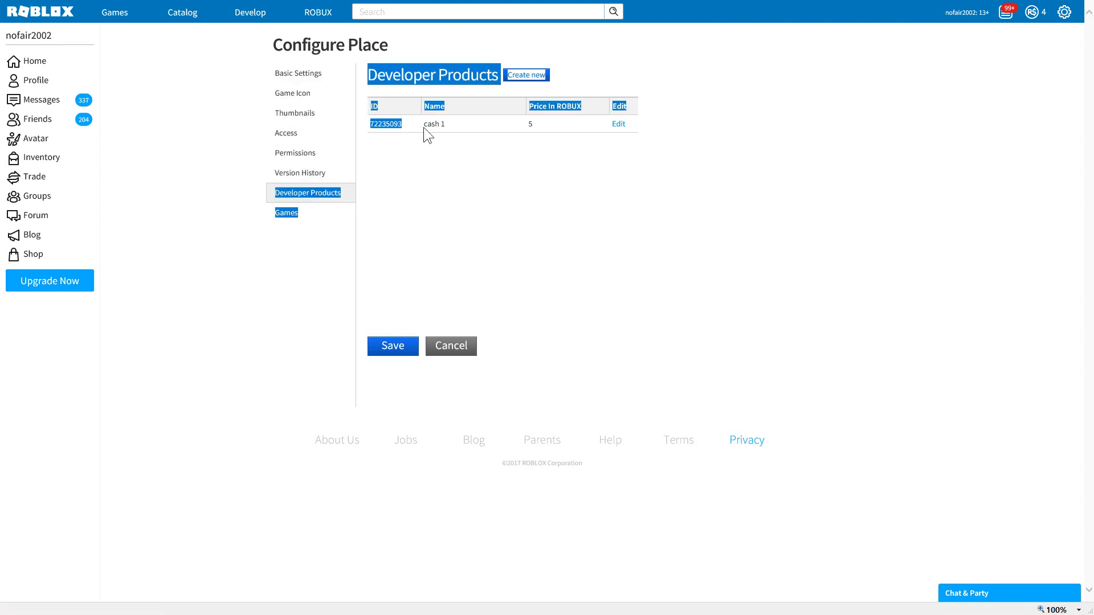
click(487, 166)
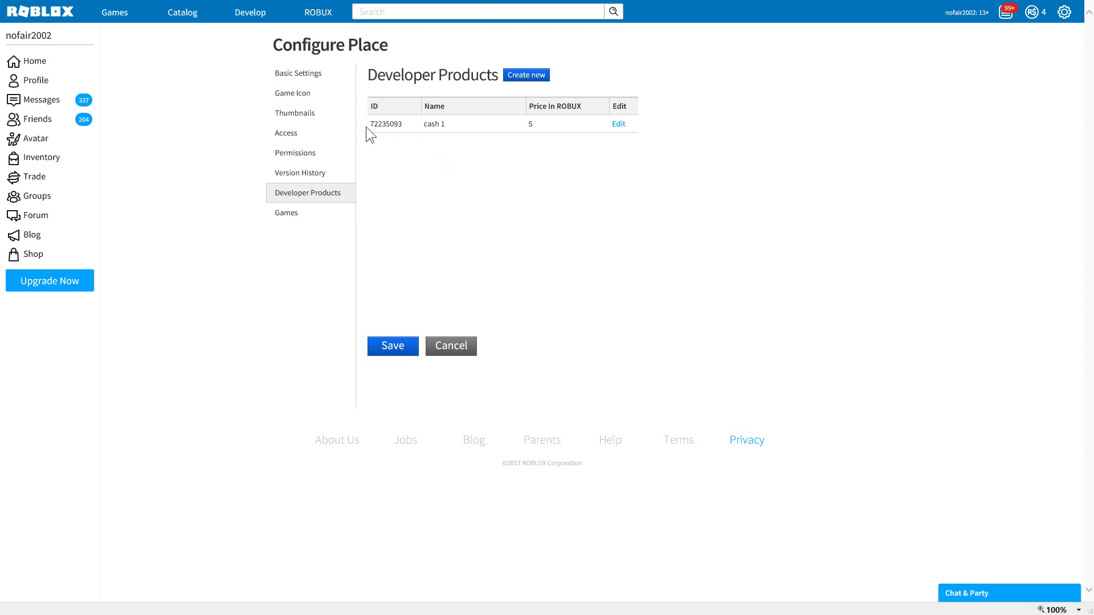
drag(372, 123, 392, 71)
click(618, 147)
click(409, 111)
triple_click(385, 75)
click(521, 181)
drag(574, 140, 585, 162)
click(681, 159)
Browse the Popular row on the Games page.
click(124, 22)
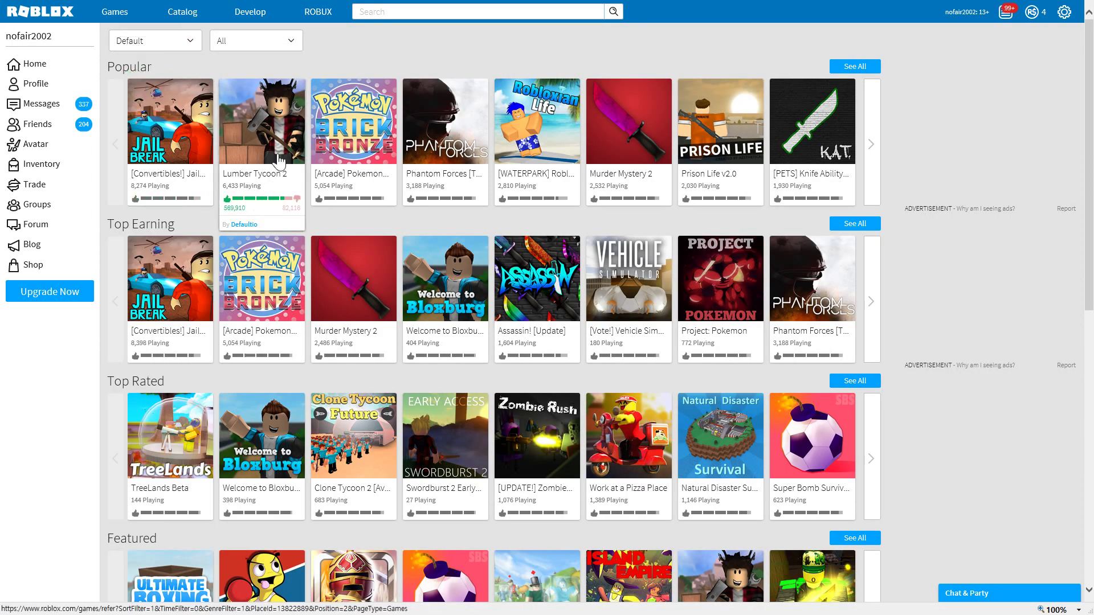
click(869, 147)
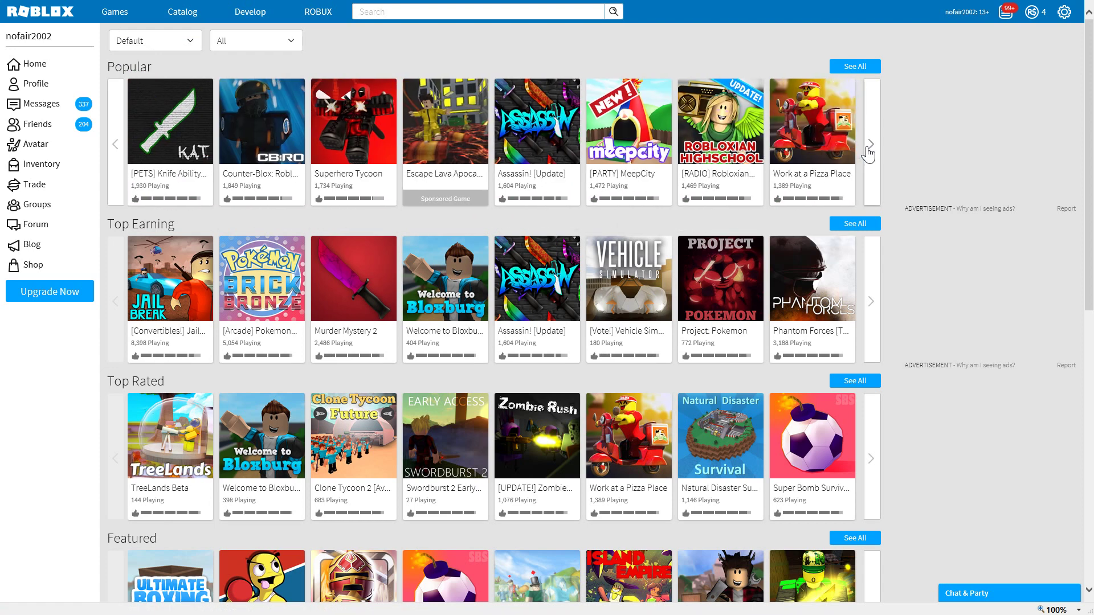
click(115, 144)
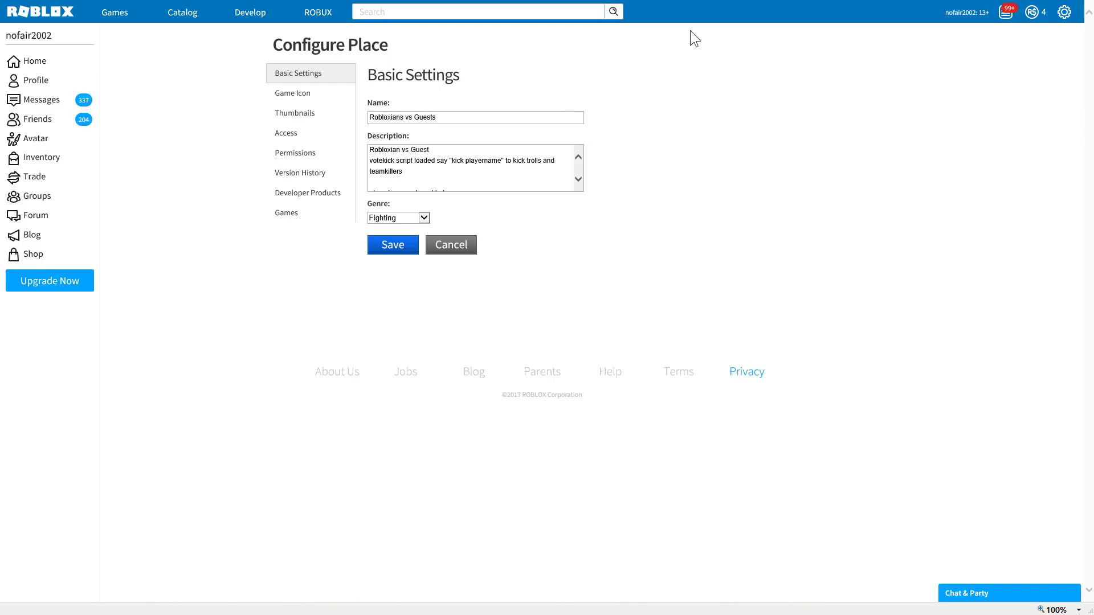
Open the place's Developer Products list.
click(322, 196)
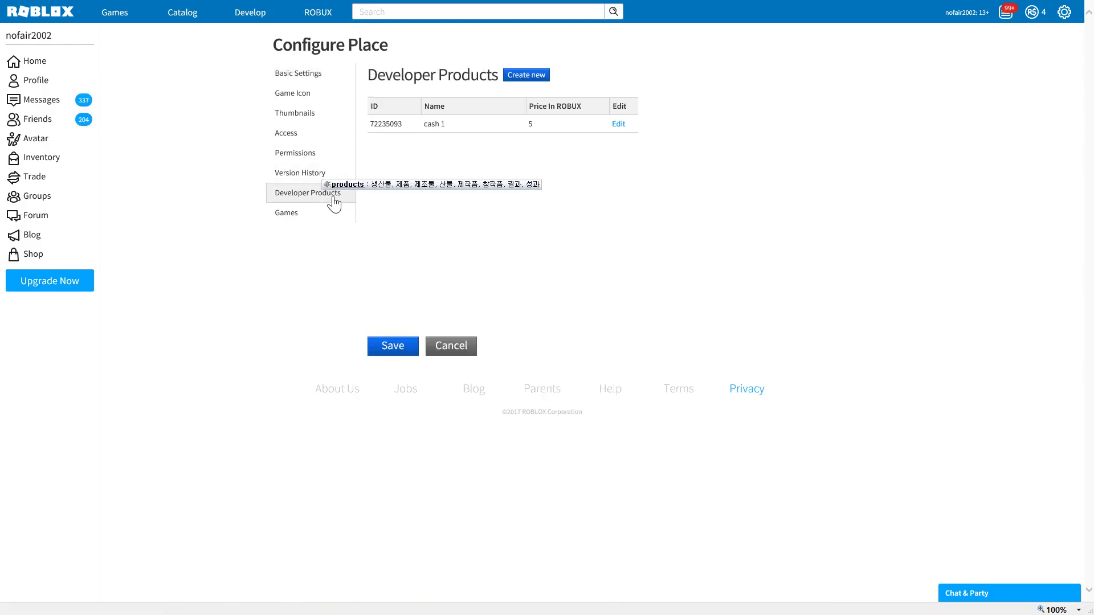
click(528, 77)
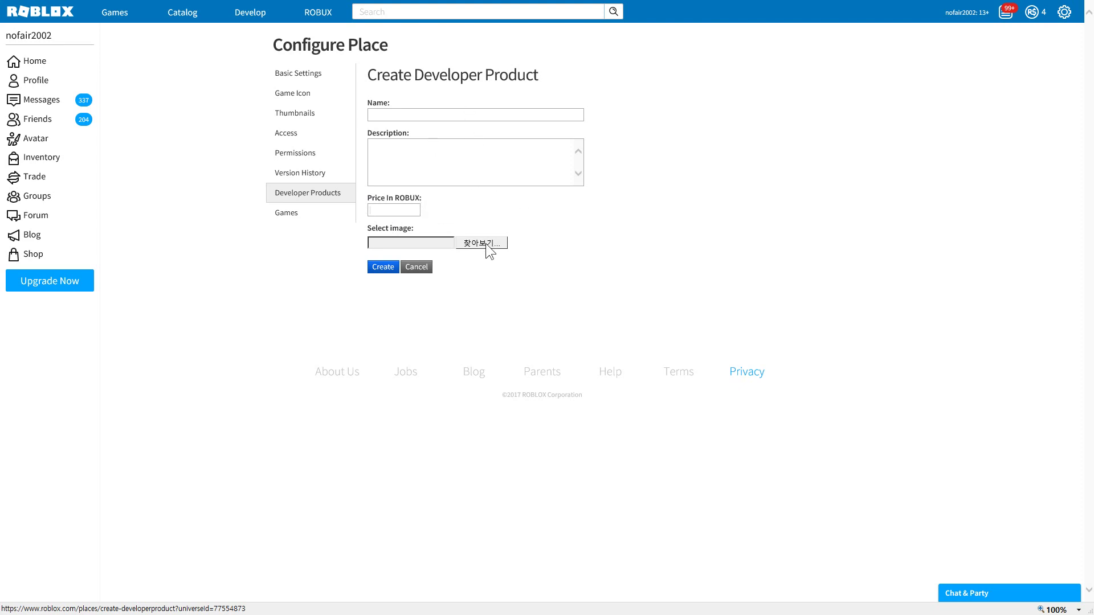
text(9)
key(BackSpace)
text(101)
double_click(384, 210)
key(BackSpace)
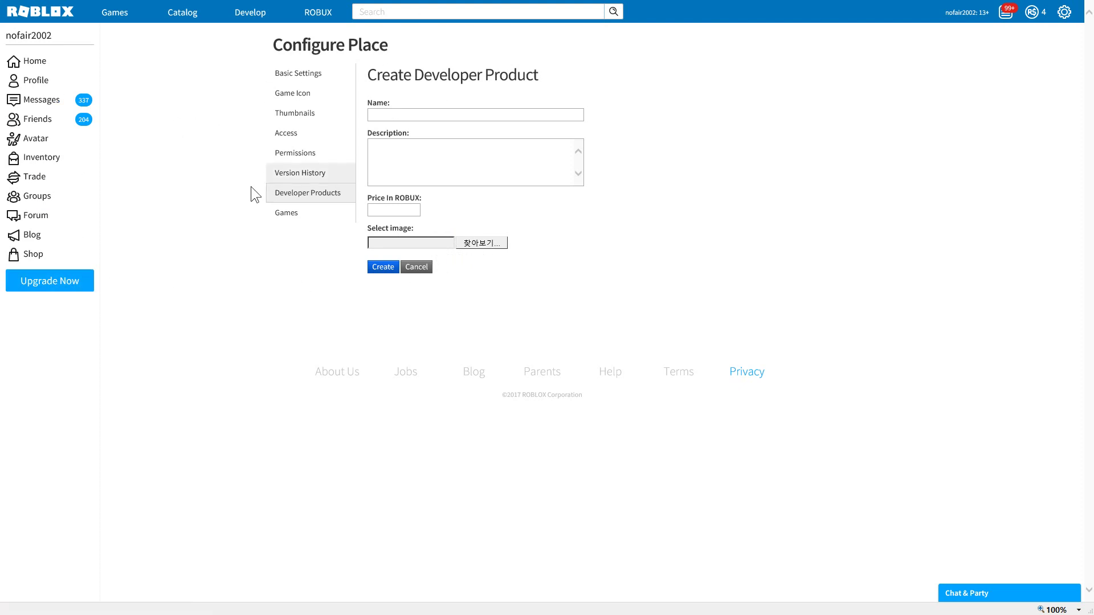
click(424, 267)
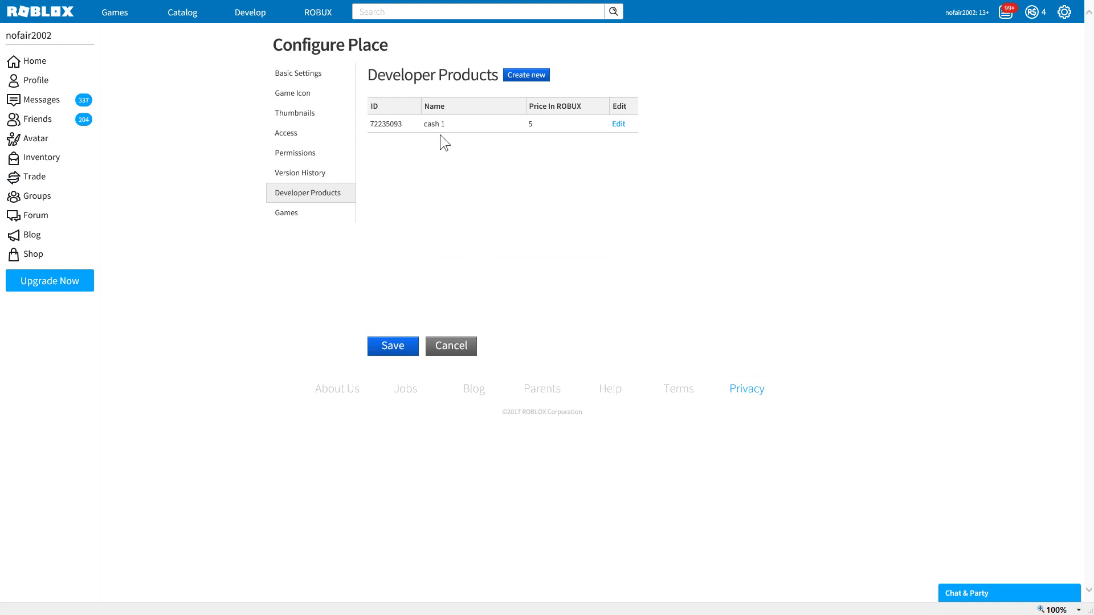
Copy the ID of the cash 1 product into a Notepad note, add "pro" after it, and return to the browser.
drag(651, 131, 396, 135)
click(404, 126)
double_click(404, 127)
key(ctrl+c)
key(alt+Tab)
click(450, 268)
key(ctrl+v)
text(pro)
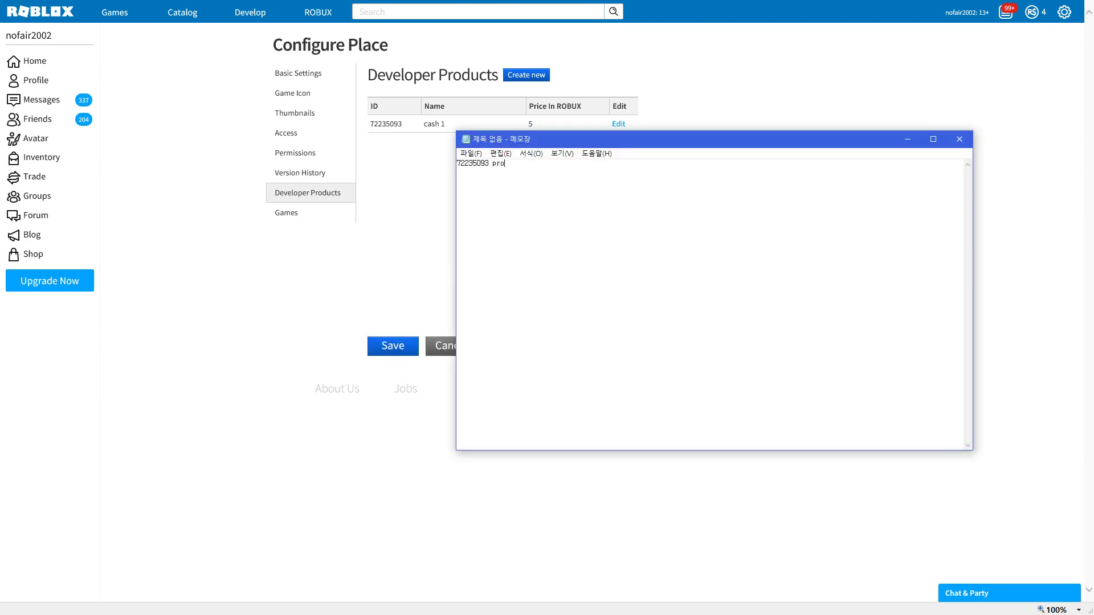
click(425, 220)
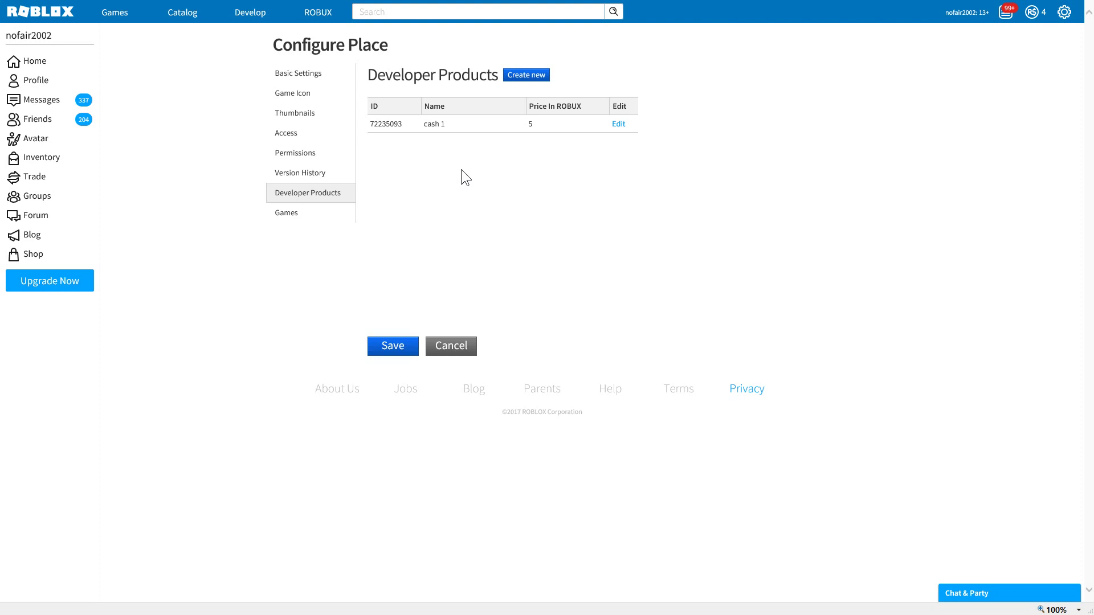
Leave the place configuration and examine the passes and gear in the Robloxians vs Guests store.
click(456, 342)
click(483, 329)
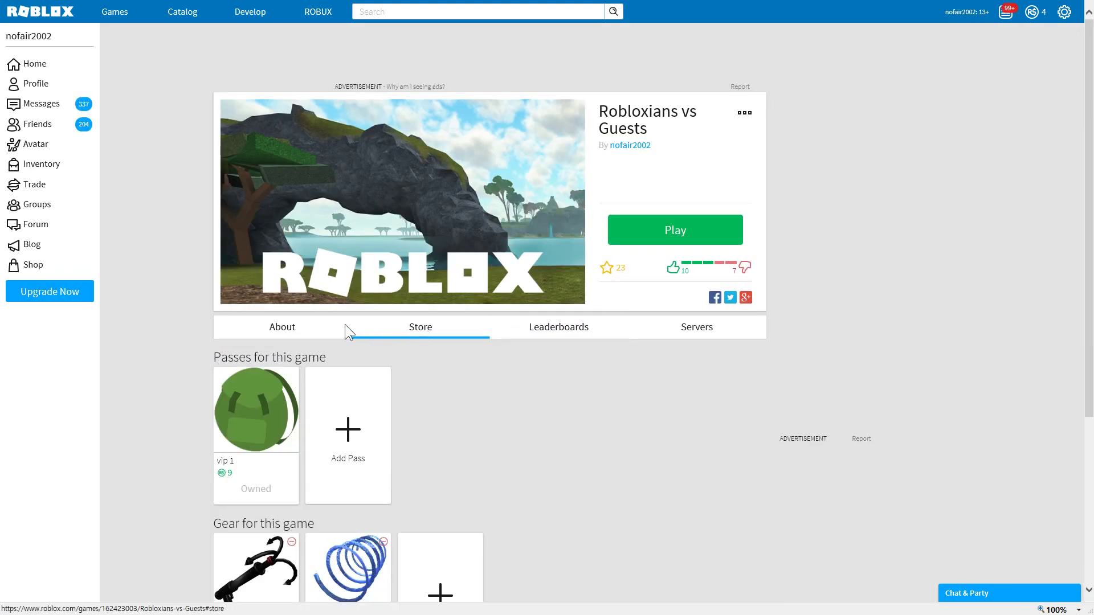
scroll(330, 366, down, 2)
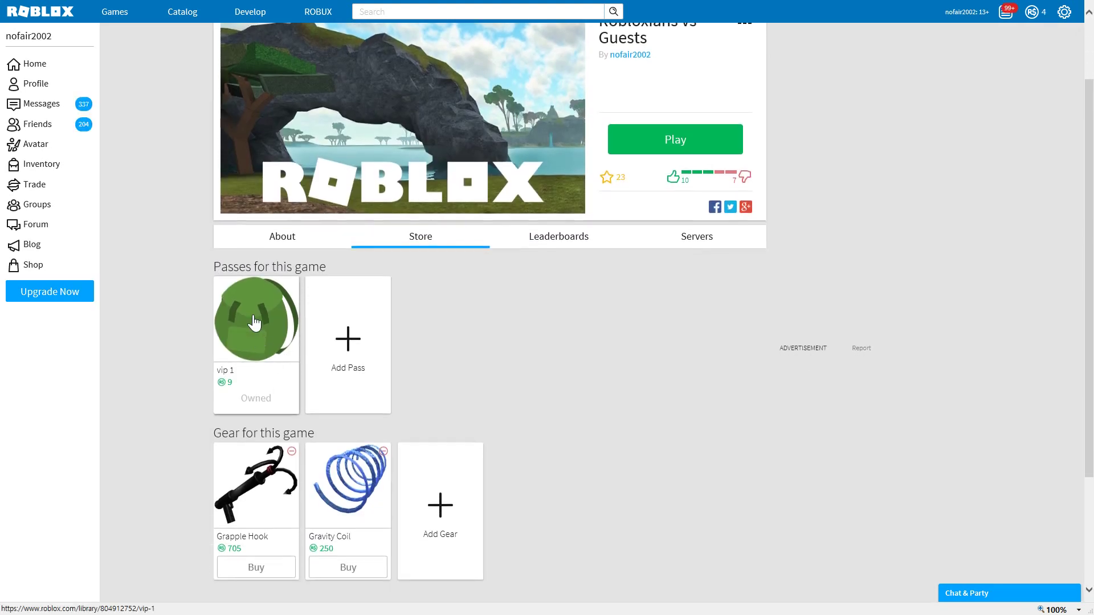
drag(226, 264, 426, 285)
click(426, 285)
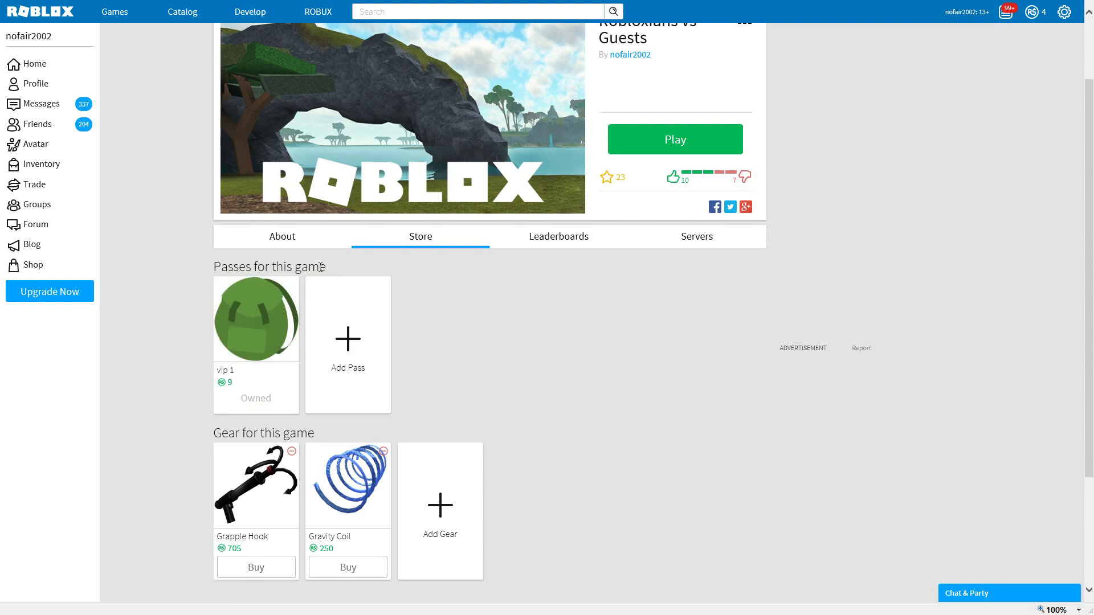
drag(319, 268, 292, 269)
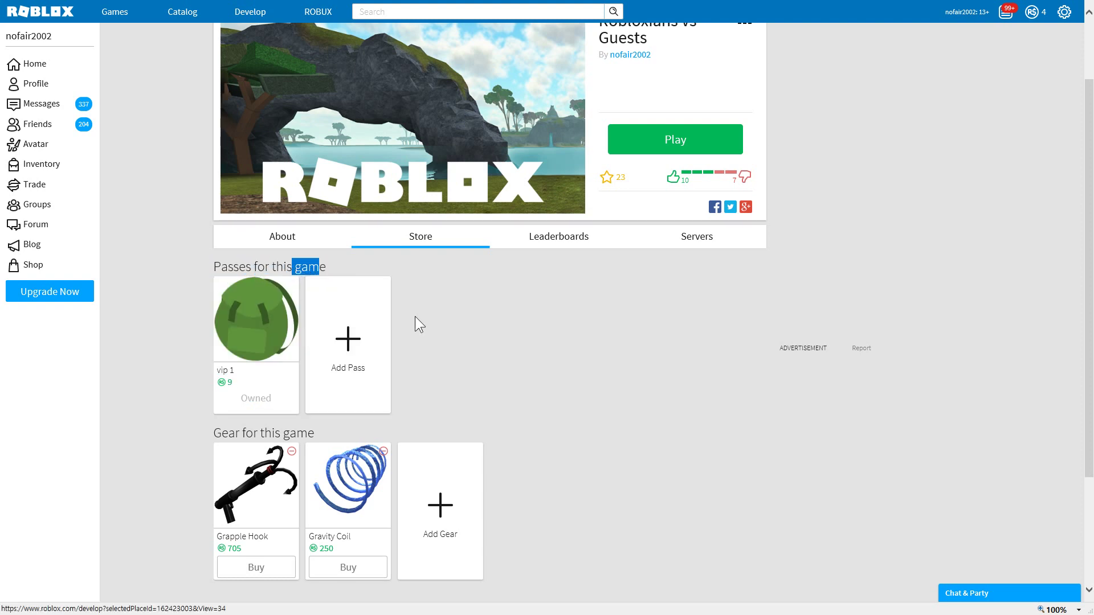
drag(240, 434, 397, 427)
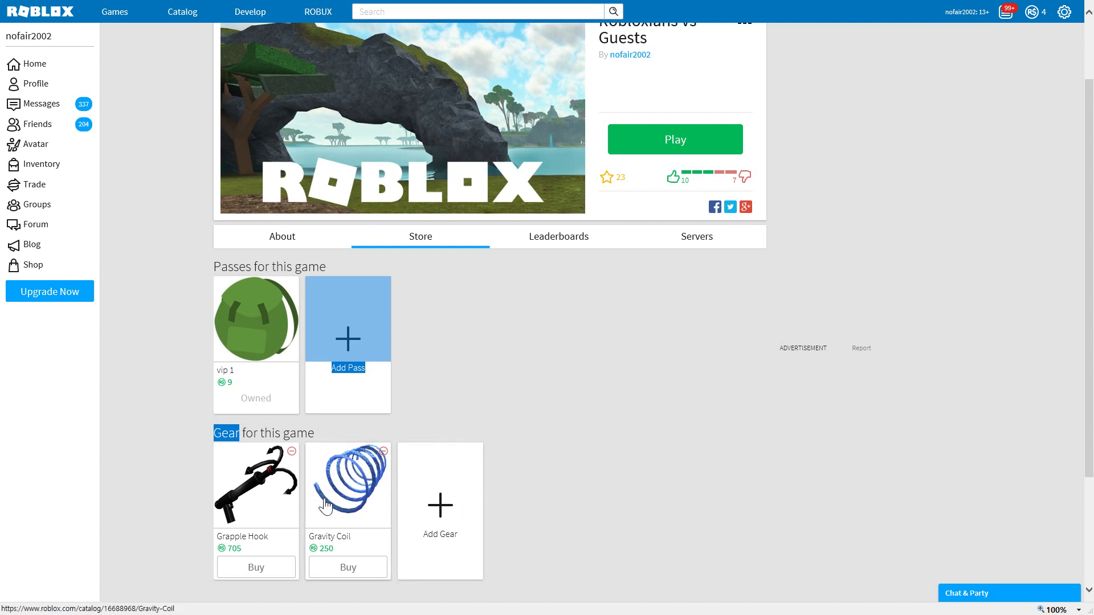
click(365, 376)
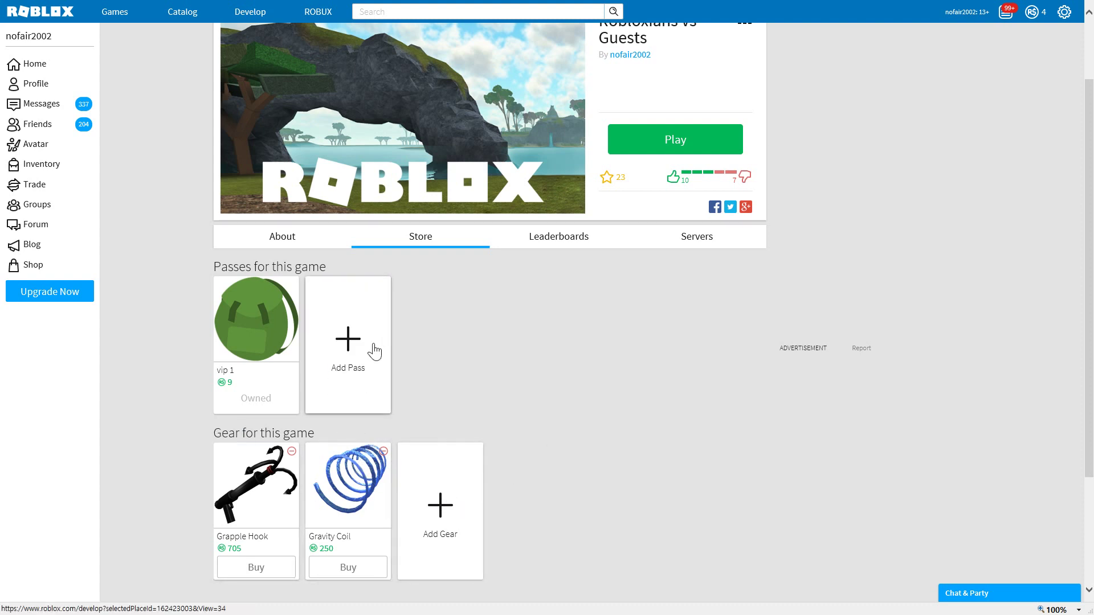
Look at the Create a Game Pass form and the vip 1 pass's configuration, including its Sell this Item settings.
click(358, 385)
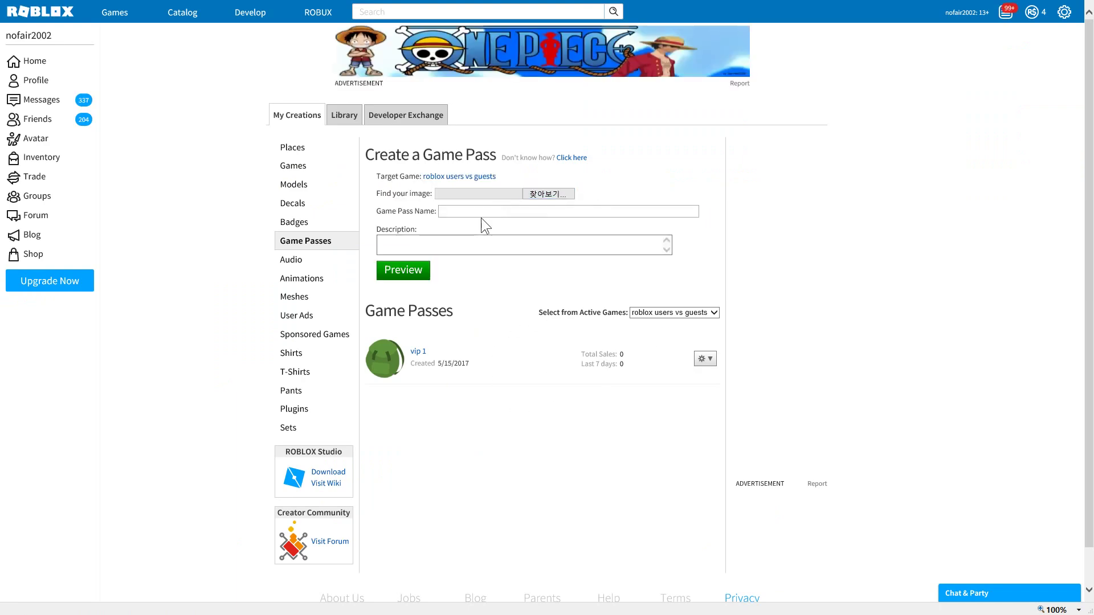
click(441, 213)
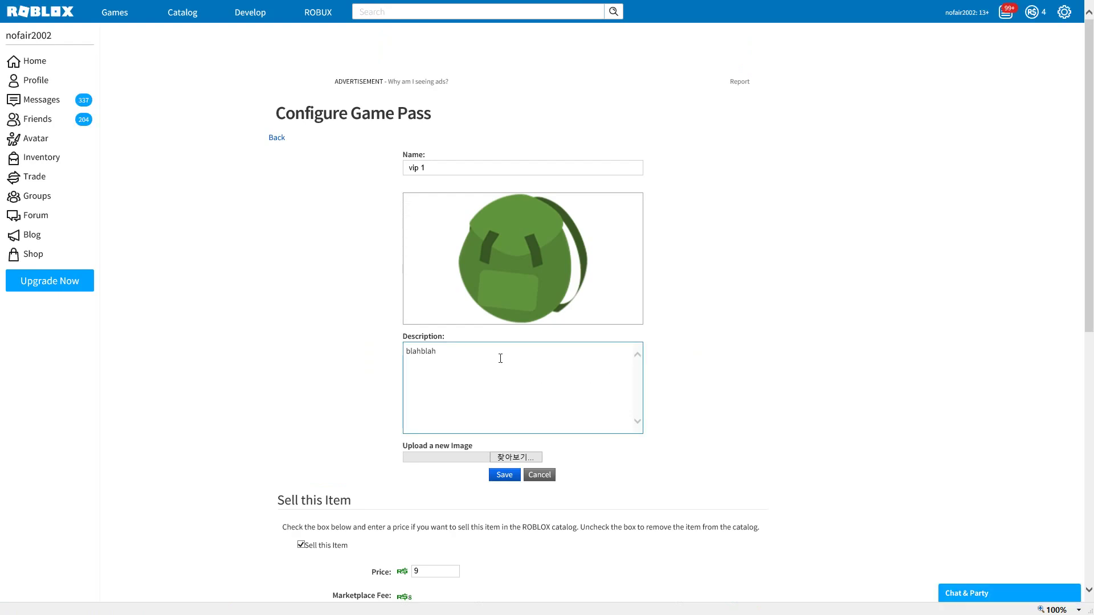
scroll(495, 375, down, 1)
scroll(350, 358, down, 5)
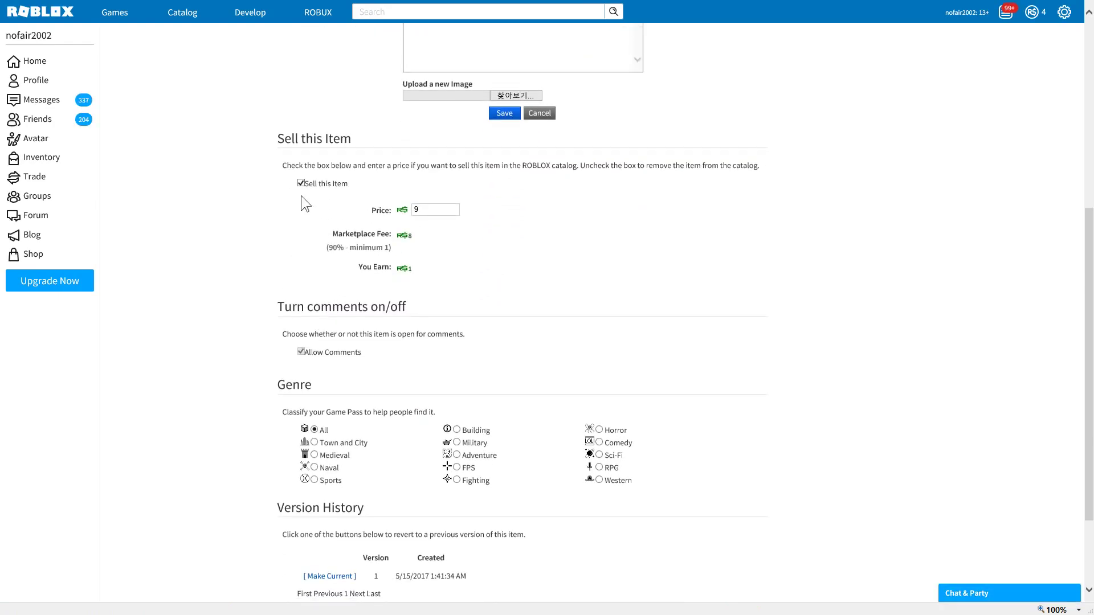
Stop selling the vip 1 game pass and turn Sell this Item back on.
click(301, 183)
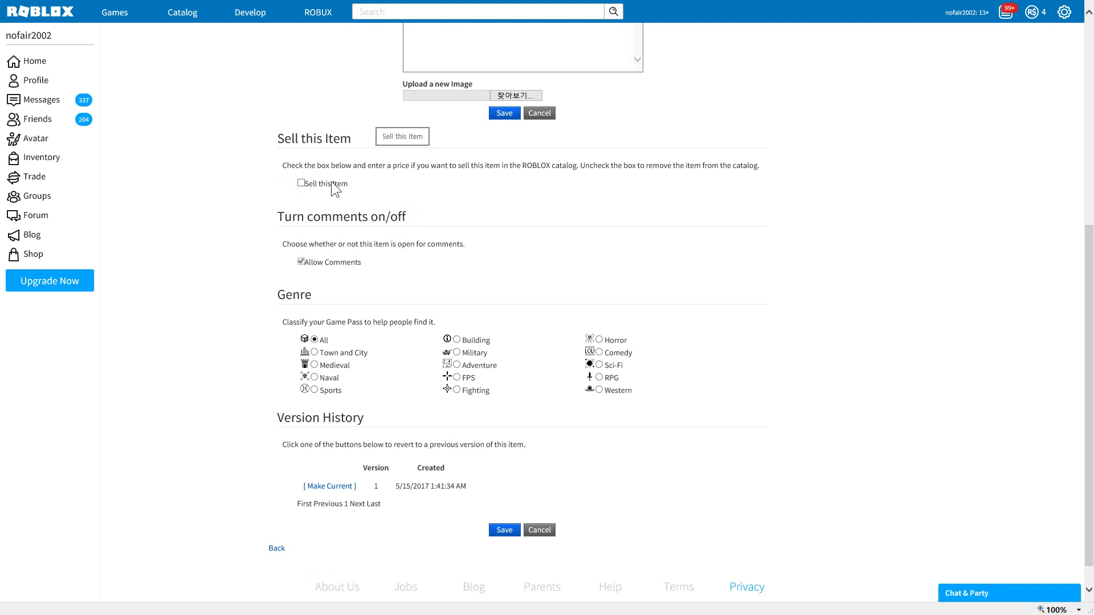
click(302, 181)
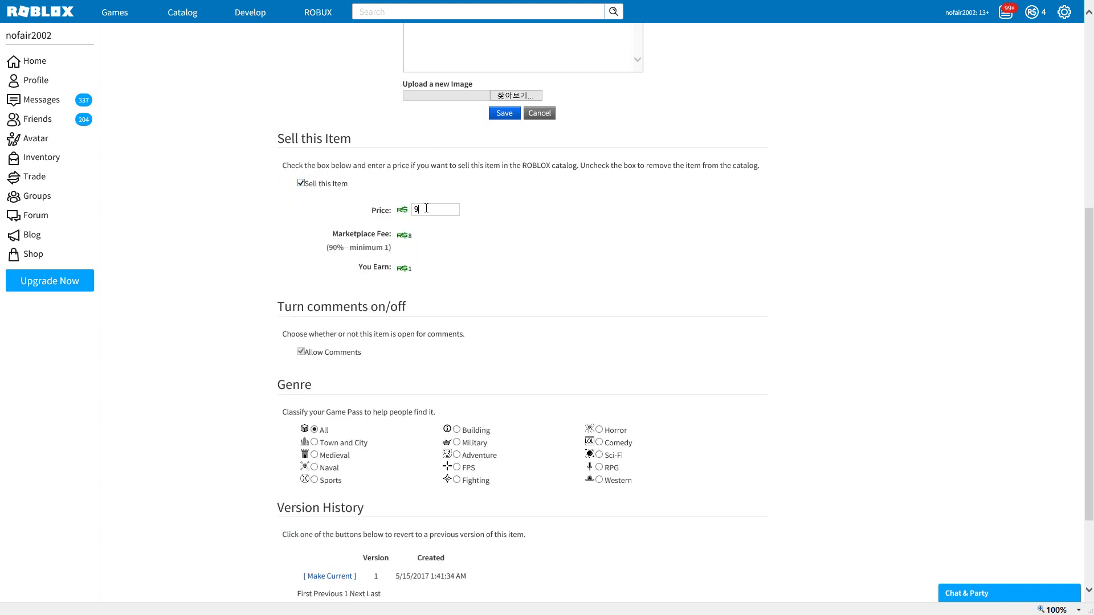
click(559, 252)
Try prices such as 6 and 3 Robux for the vip 1 game pass and set it back to 9 Robux.
drag(448, 215, 375, 209)
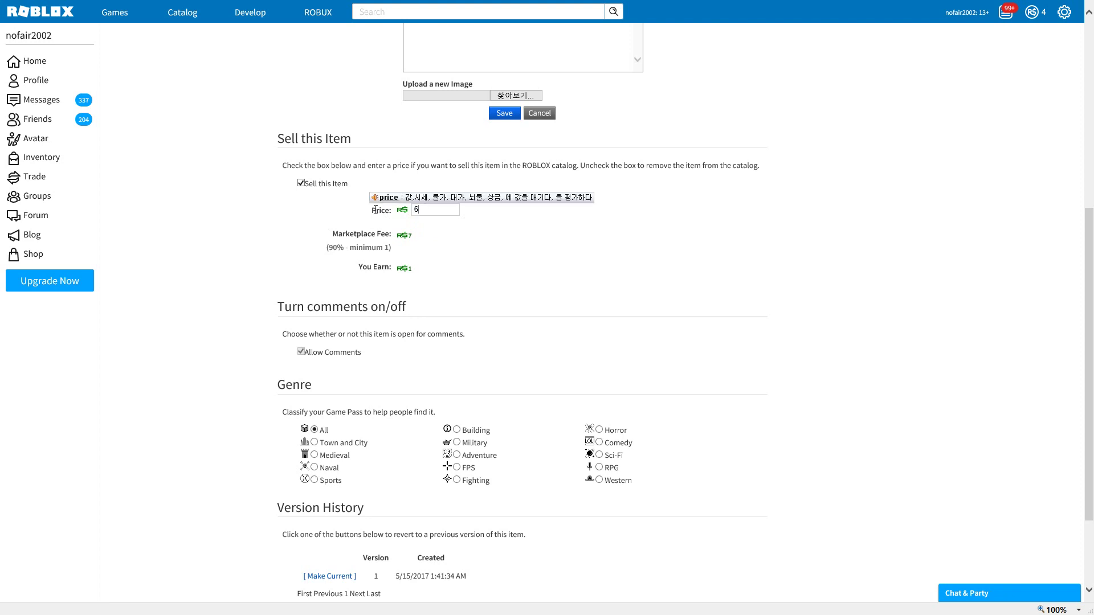
click(441, 240)
text(2)
key(BackSpace)
key(BackSpace)
text(2)
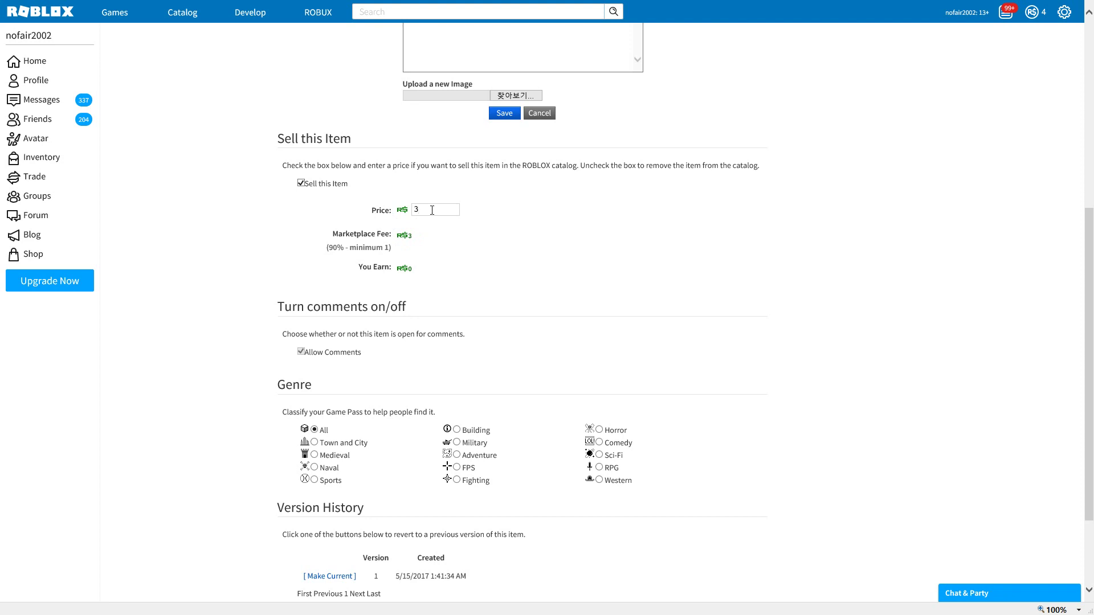
text(9)
scroll(541, 245, up, 5)
scroll(573, 364, down, 4)
click(507, 210)
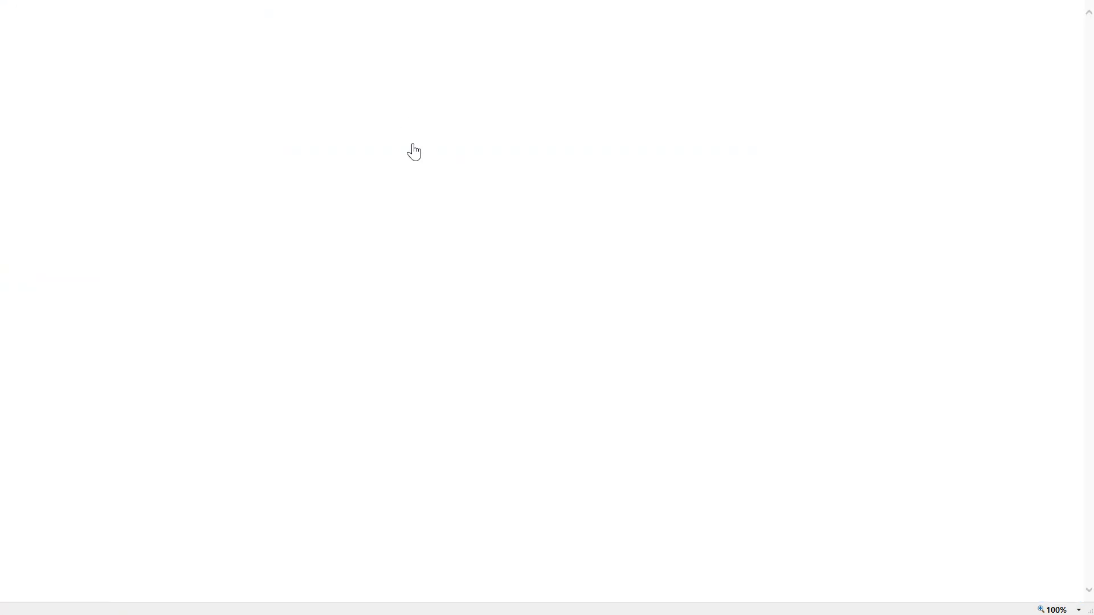
Browse the list of own places on the Develop page.
scroll(490, 285, down, 5)
scroll(496, 311, down, 1)
scroll(460, 319, up, 2)
scroll(459, 373, down, 5)
scroll(436, 362, up, 2)
scroll(436, 362, up, 8)
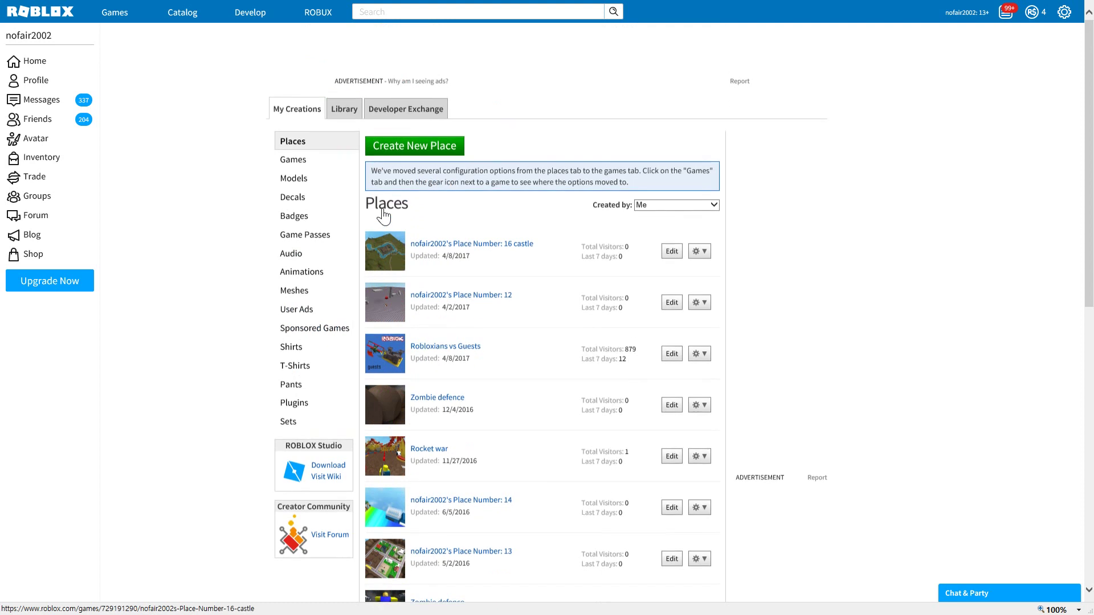
scroll(395, 257, down, 2)
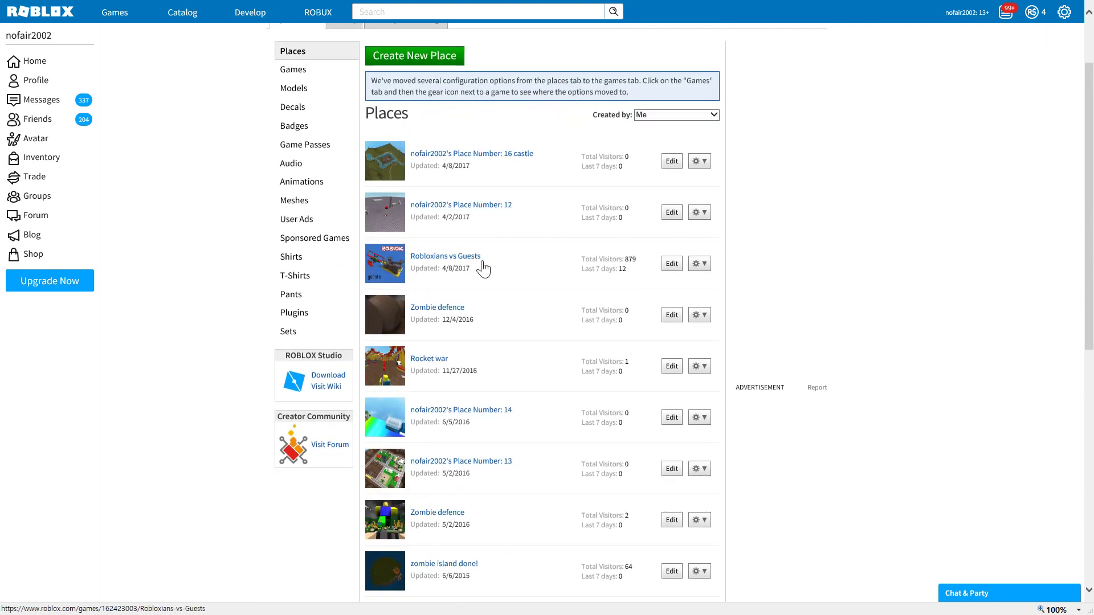
scroll(528, 237, up, 2)
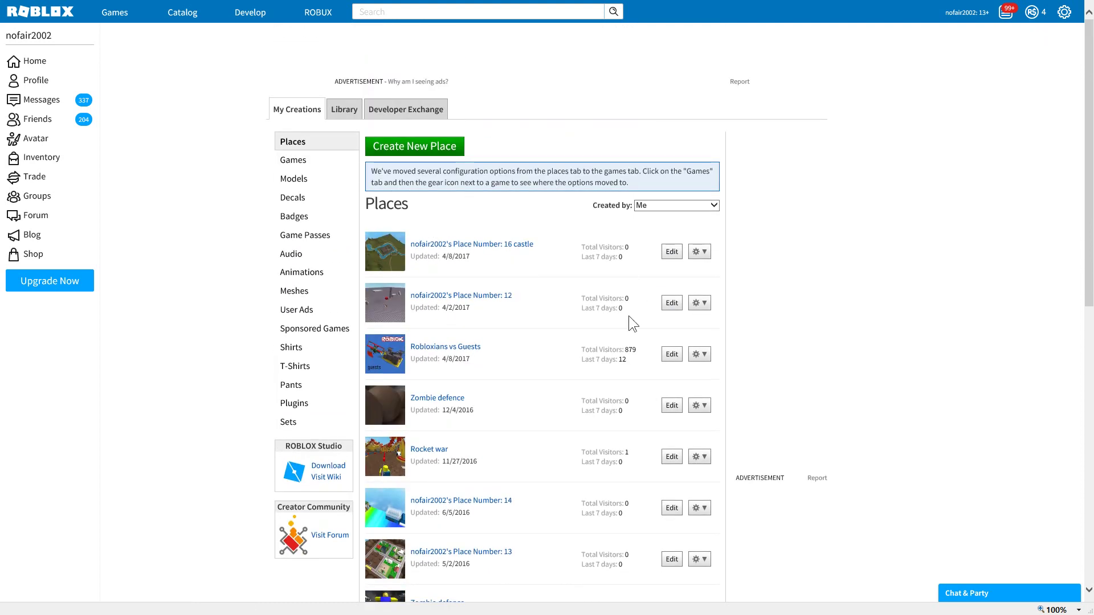
Switch to the Robloxians vs Guests place in Roblox Studio and collapse the AdminTools script in the Workspace tree.
key(alt+Tab)
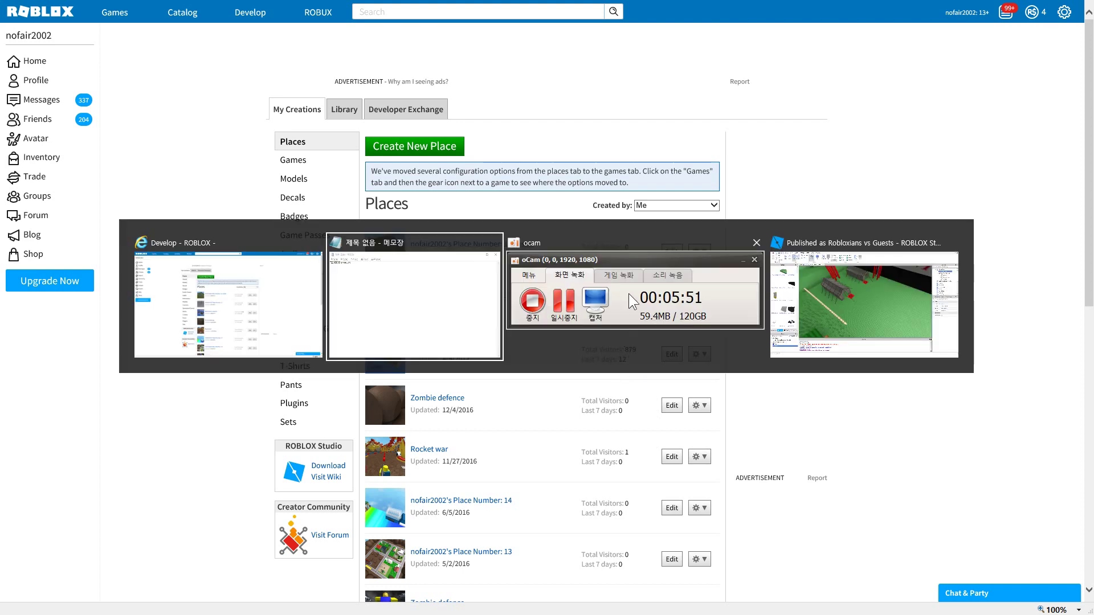
click(846, 285)
drag(640, 307, 544, 307)
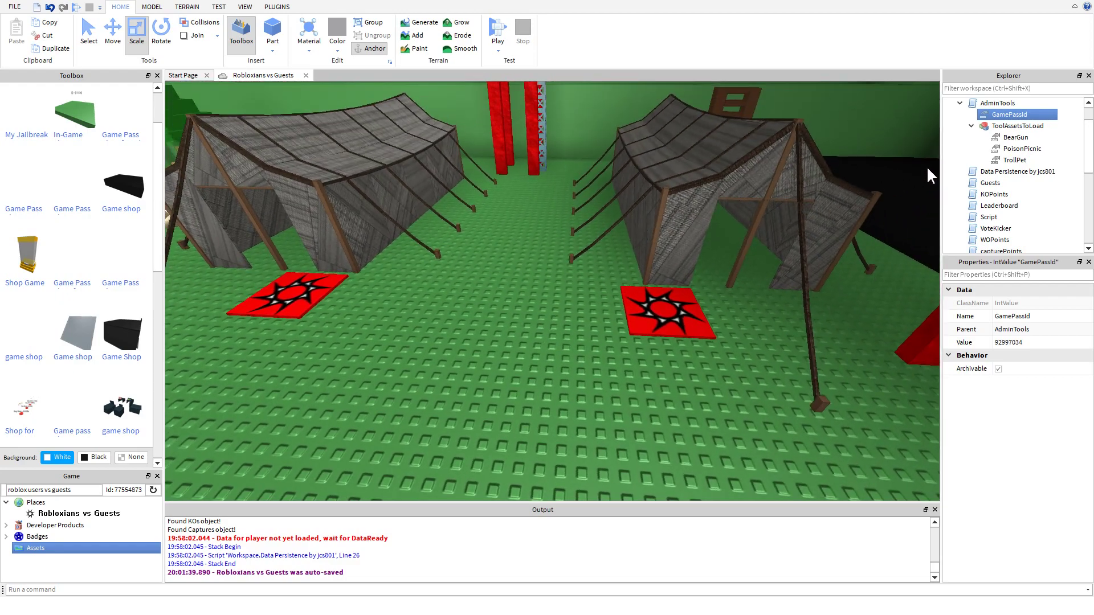
scroll(968, 165, up, 1)
click(959, 137)
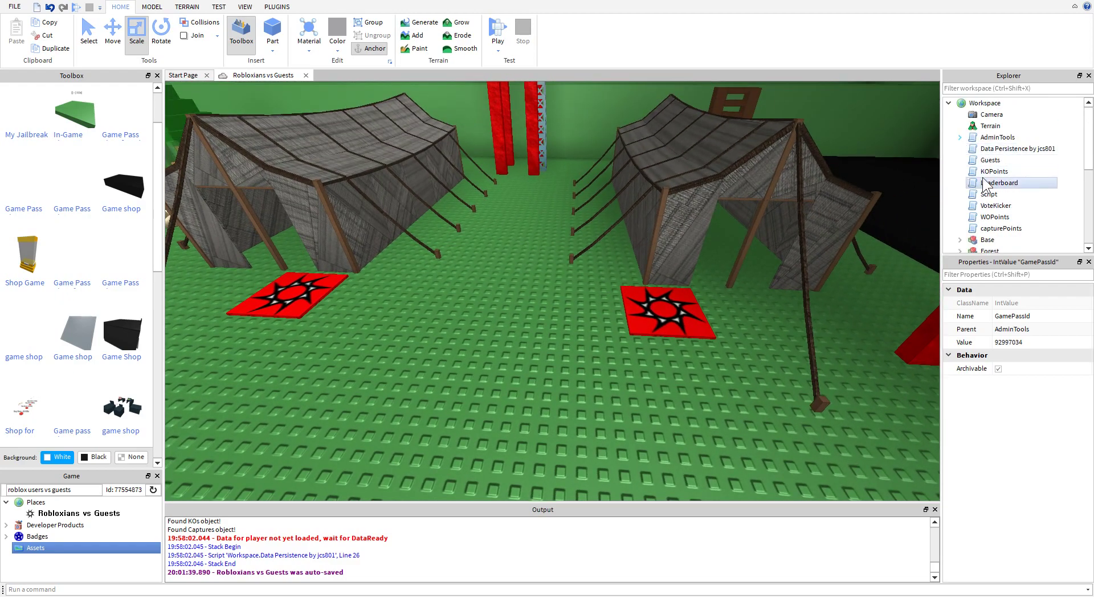
Inspect the map around the tents, red towers, forest and open green field.
key(w)
key(s)
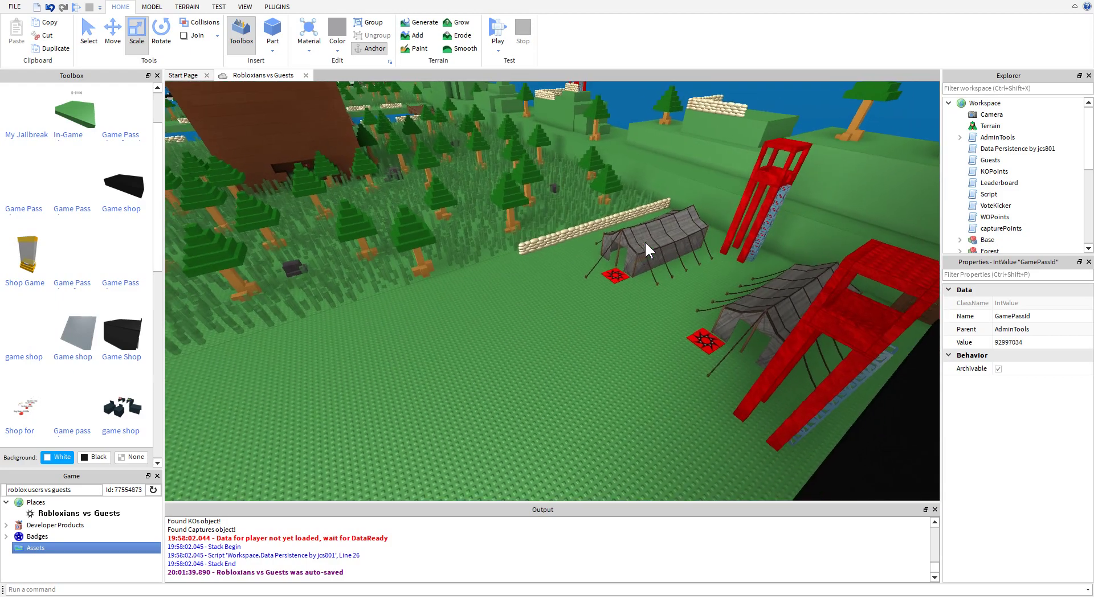
drag(652, 238, 600, 252)
key(Right)
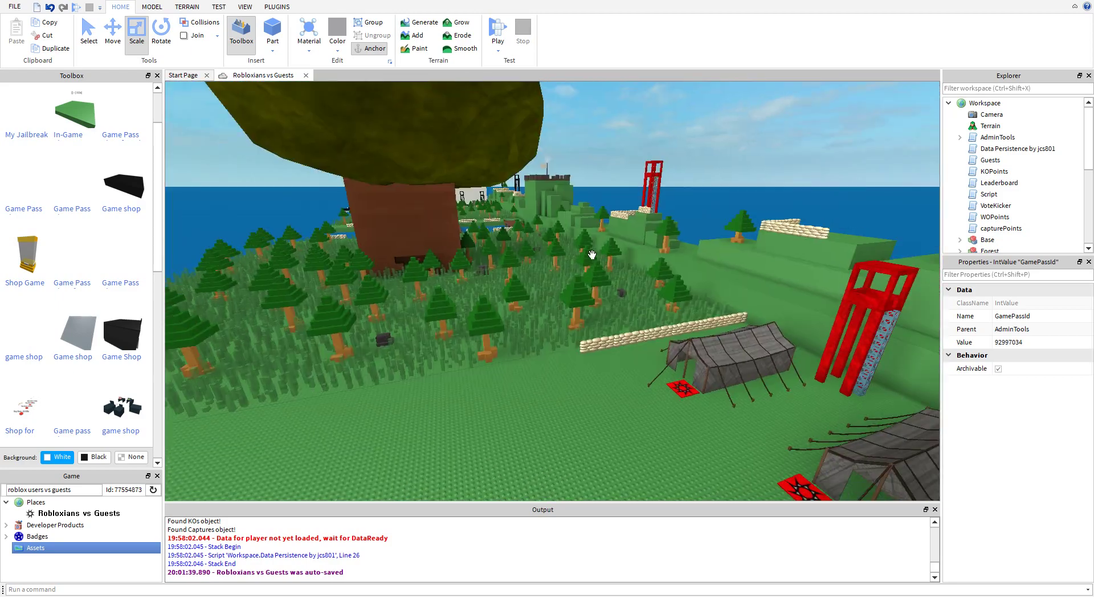
key(Left)
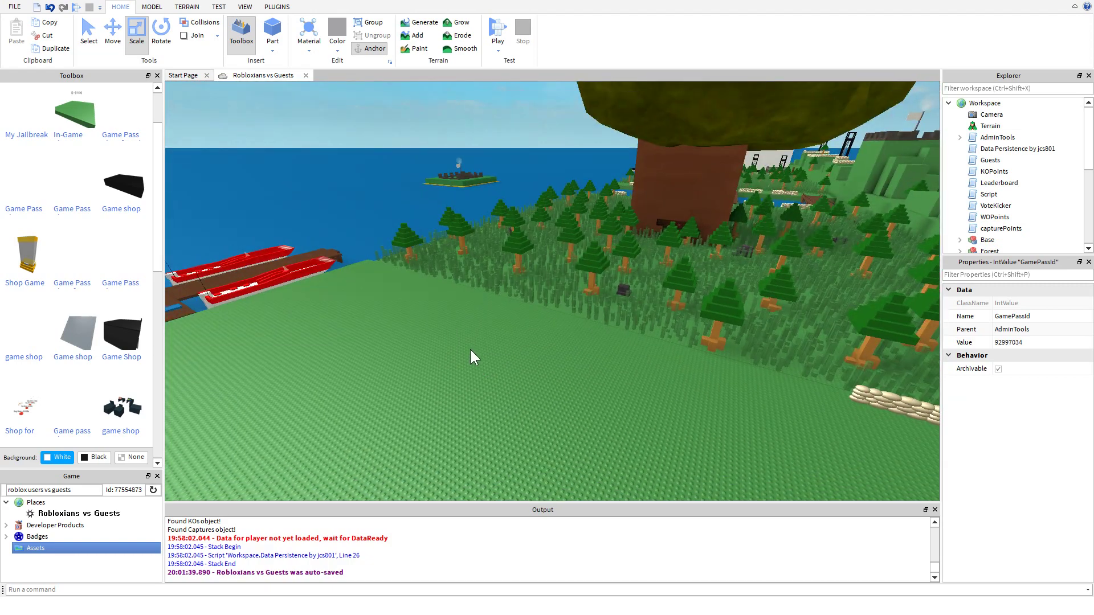
drag(376, 349, 391, 352)
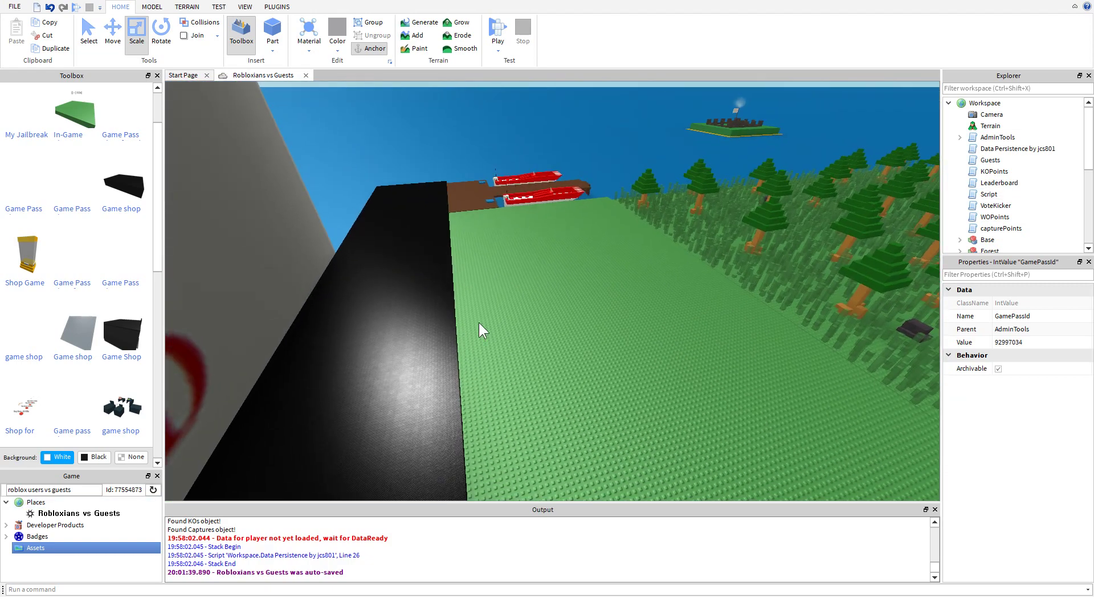
key(alt+Tab)
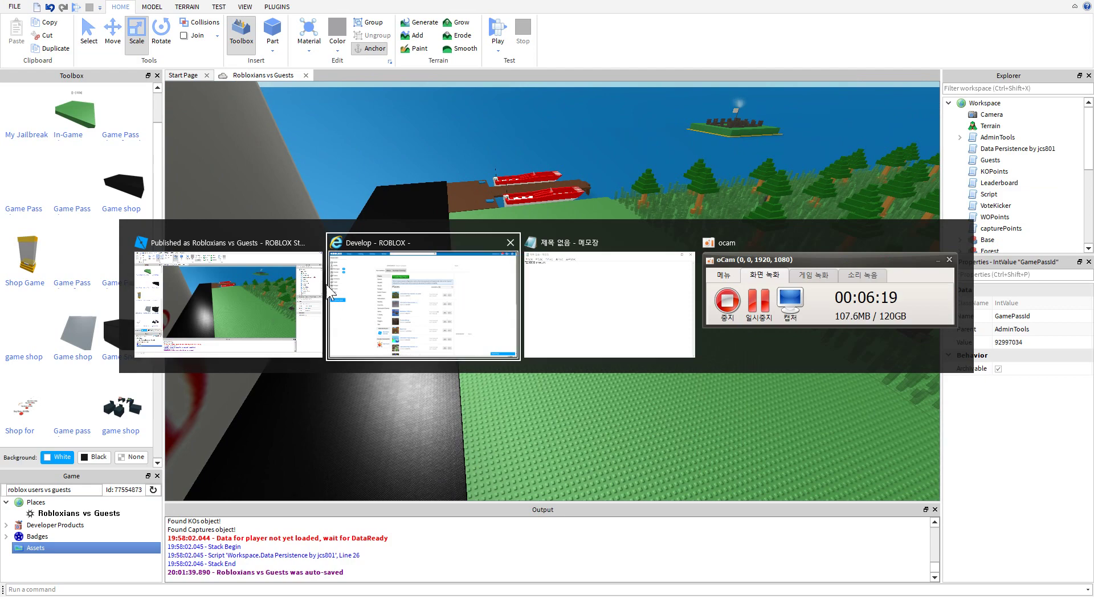
click(274, 291)
drag(569, 242, 571, 241)
key(s)
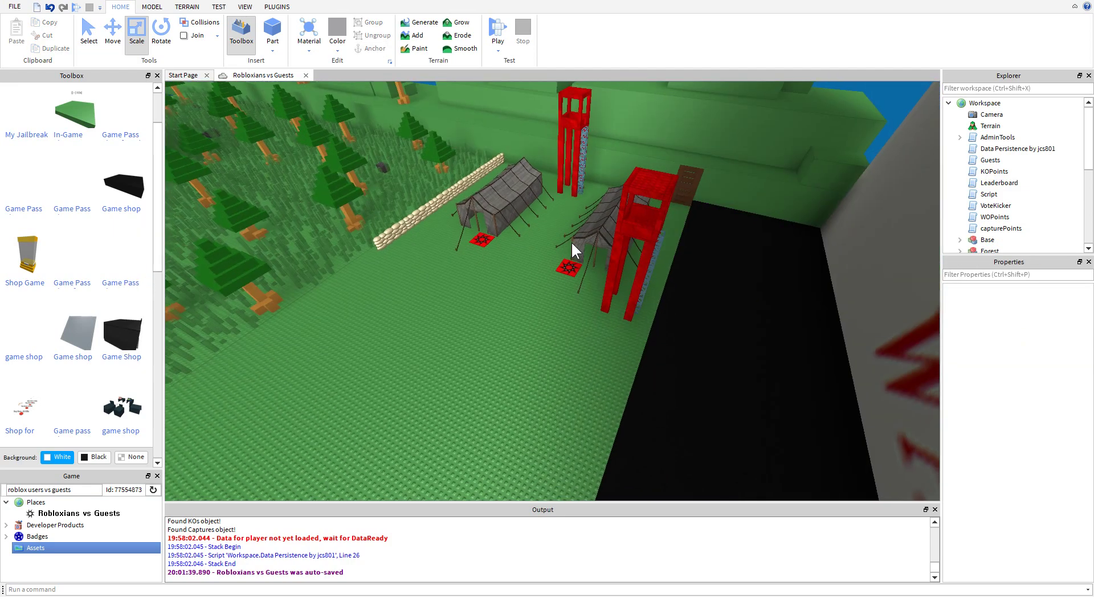
scroll(984, 212, down, 3)
key(w)
drag(644, 285, 573, 251)
key(s)
scroll(1001, 185, up, 3)
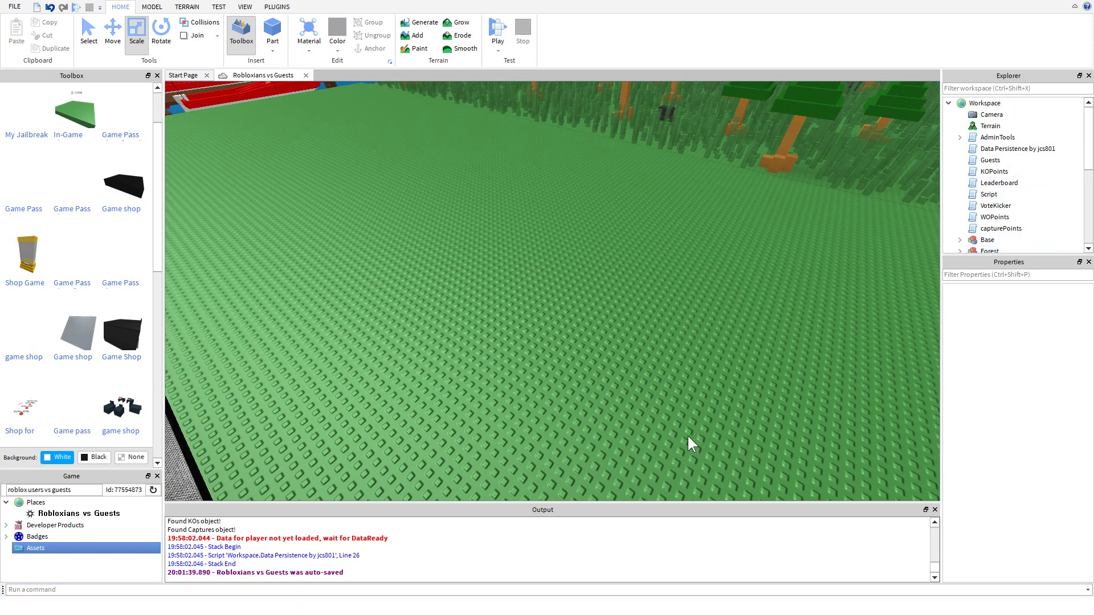
Open the Workspace's script named Script and examine its game pass purchase prompt and reward comment.
click(976, 150)
double_click(976, 195)
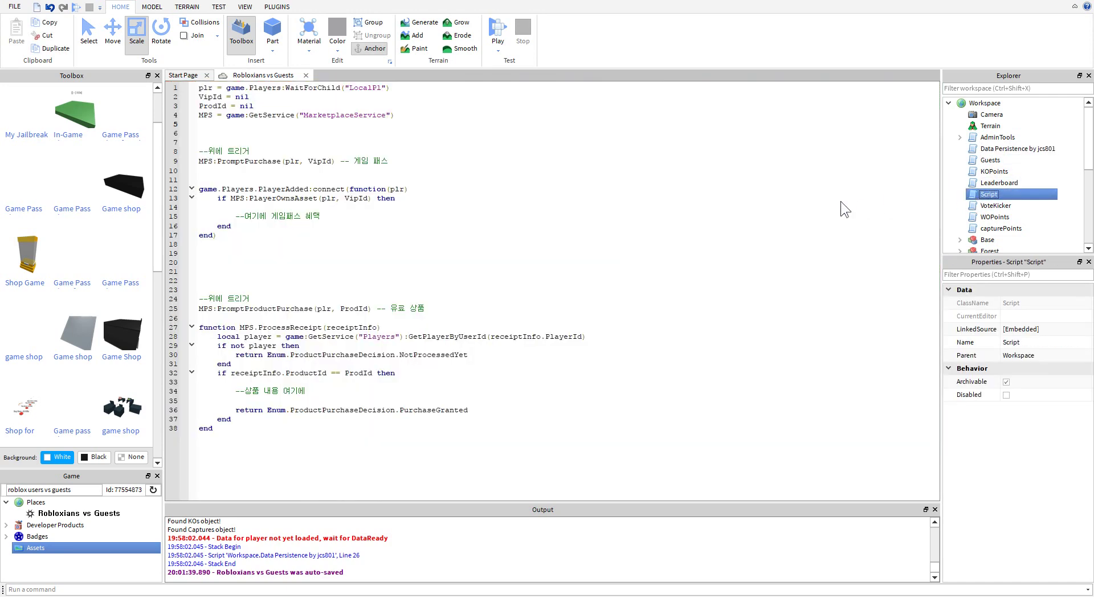
drag(349, 160, 443, 161)
drag(236, 207, 323, 217)
click(373, 171)
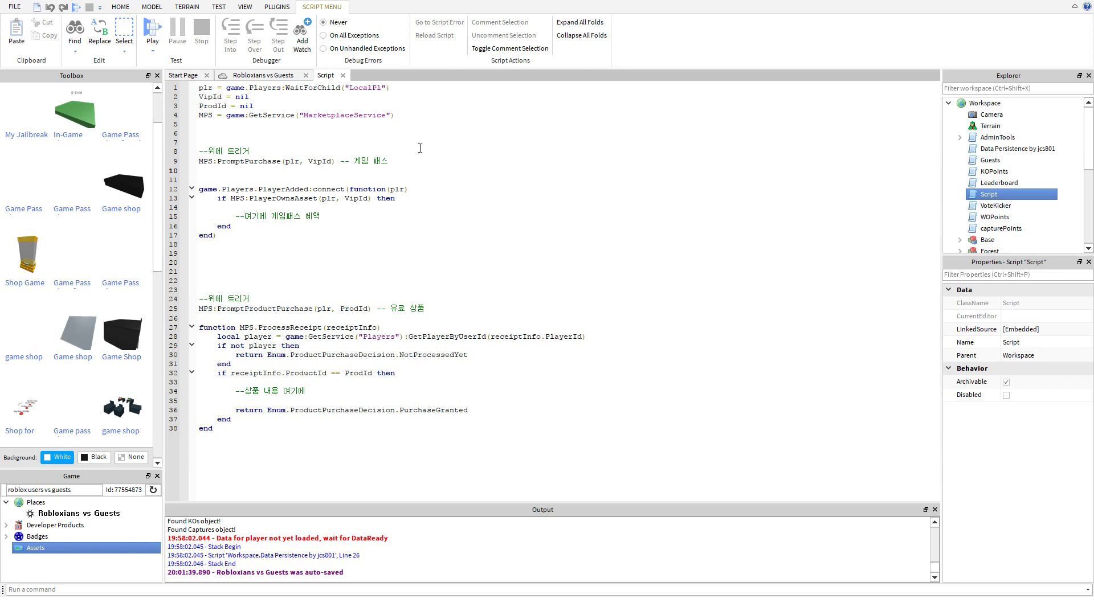
Complete the WaitForChild argument in line 1 of Script so that it reads "LocalPlayer".
drag(412, 118, 314, 119)
click(329, 130)
drag(201, 87, 406, 87)
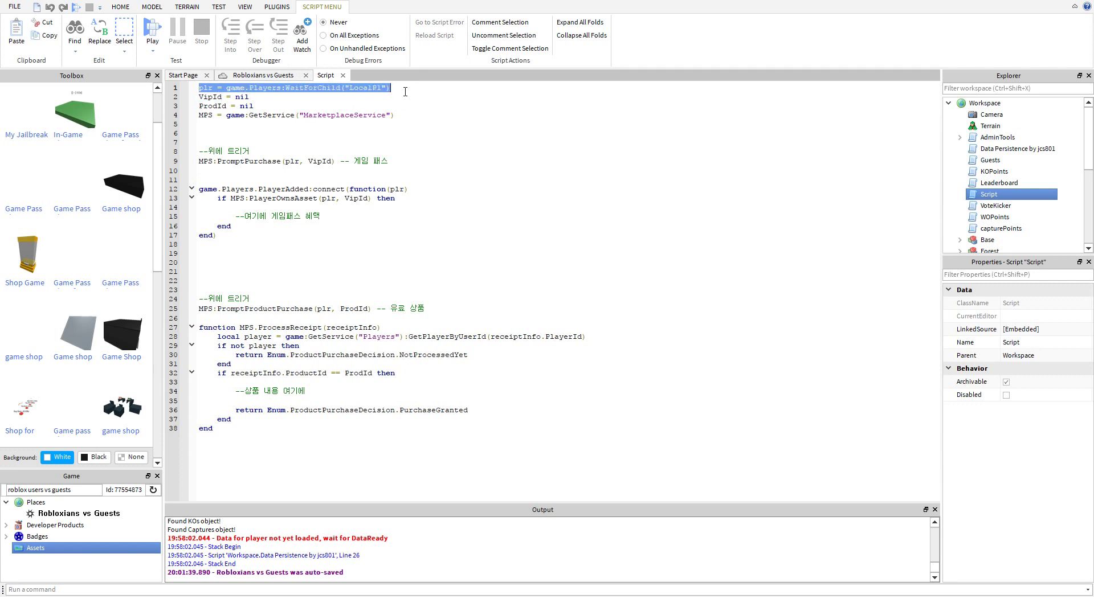
click(386, 87)
text(r)
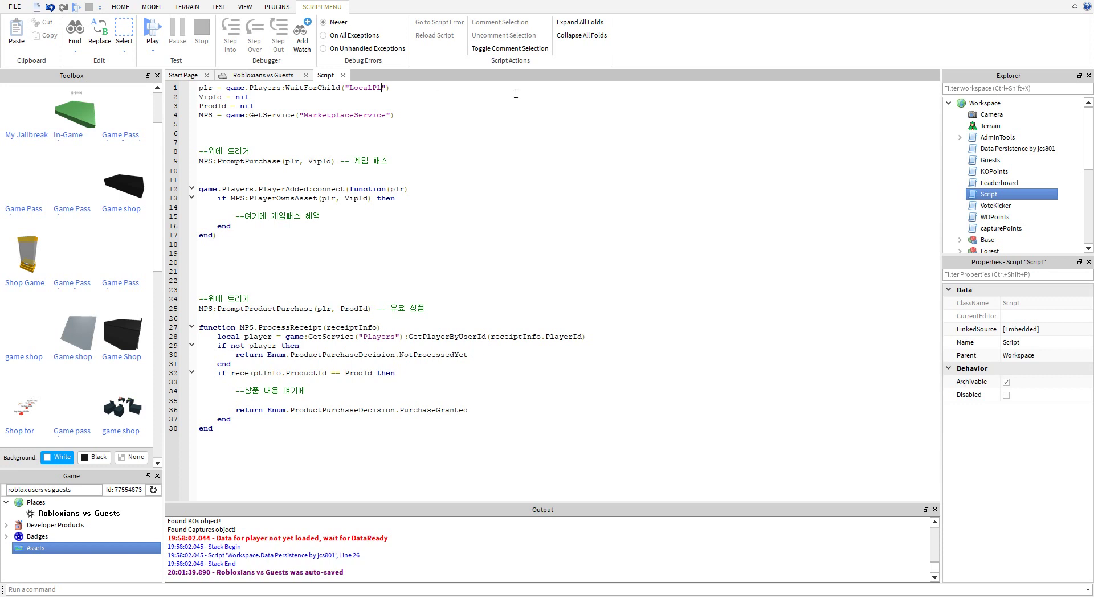
text(yer)
drag(430, 96, 200, 88)
click(254, 106)
Insert a Game Pass model from the "game pass shop" Toolbox results and move its GamePassShopGUI from Workspace into StarterGui.
scroll(137, 165, up, 3)
drag(99, 101, 132, 96)
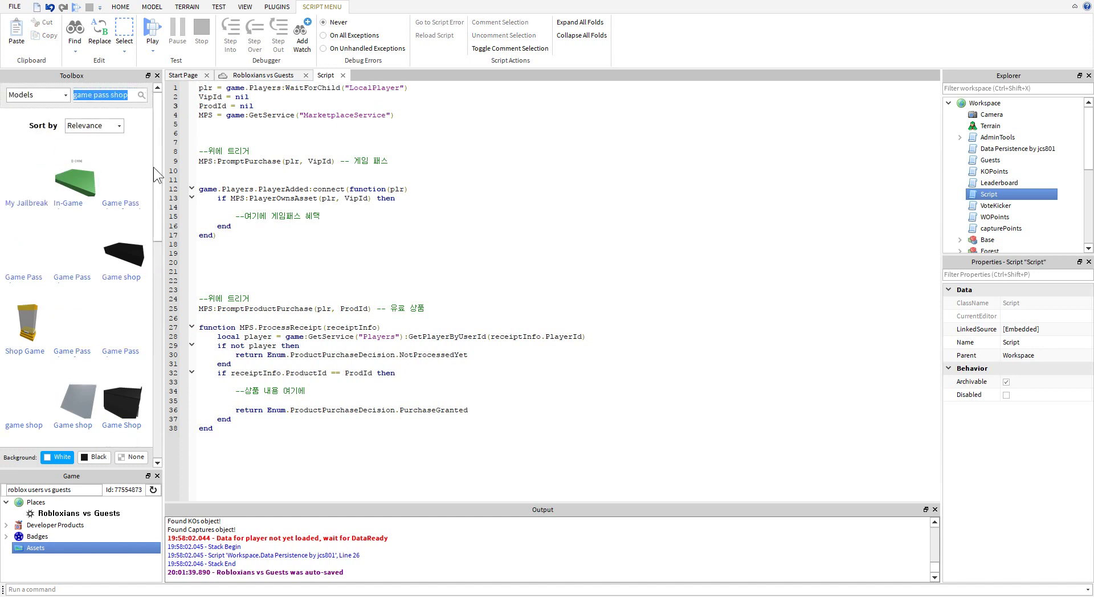
mouse_move(85, 182)
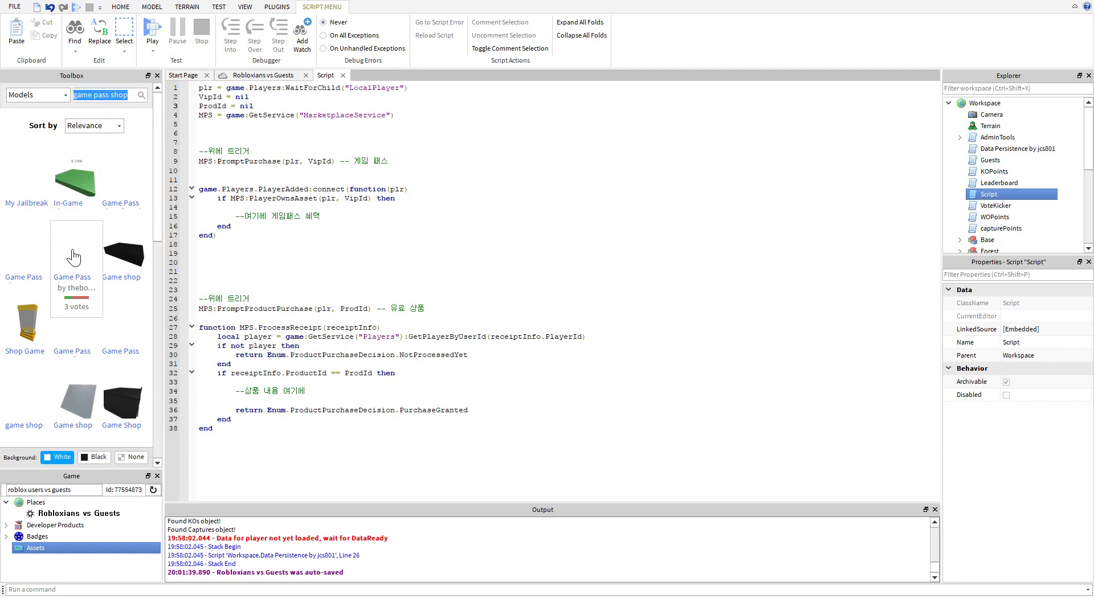
click(23, 240)
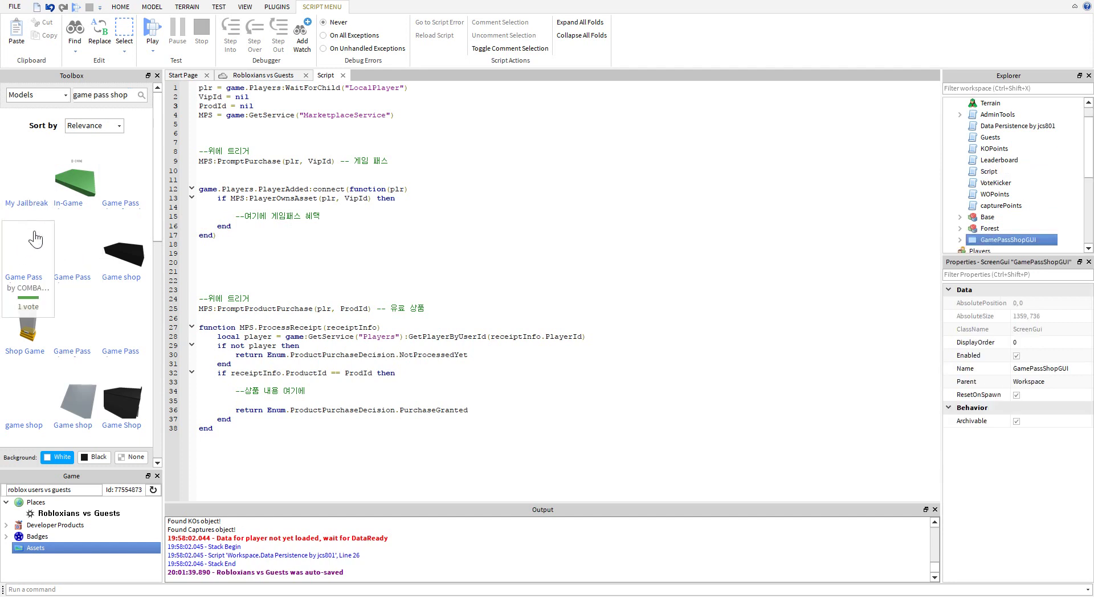
scroll(976, 185, down, 2)
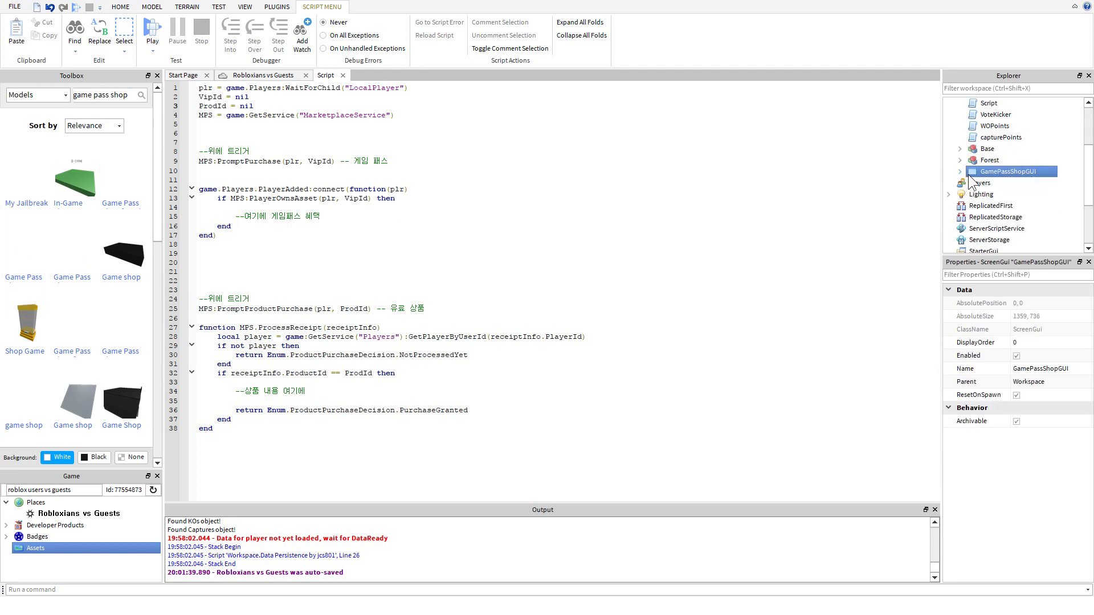
scroll(1004, 220, down, 3)
drag(970, 173, 1003, 162)
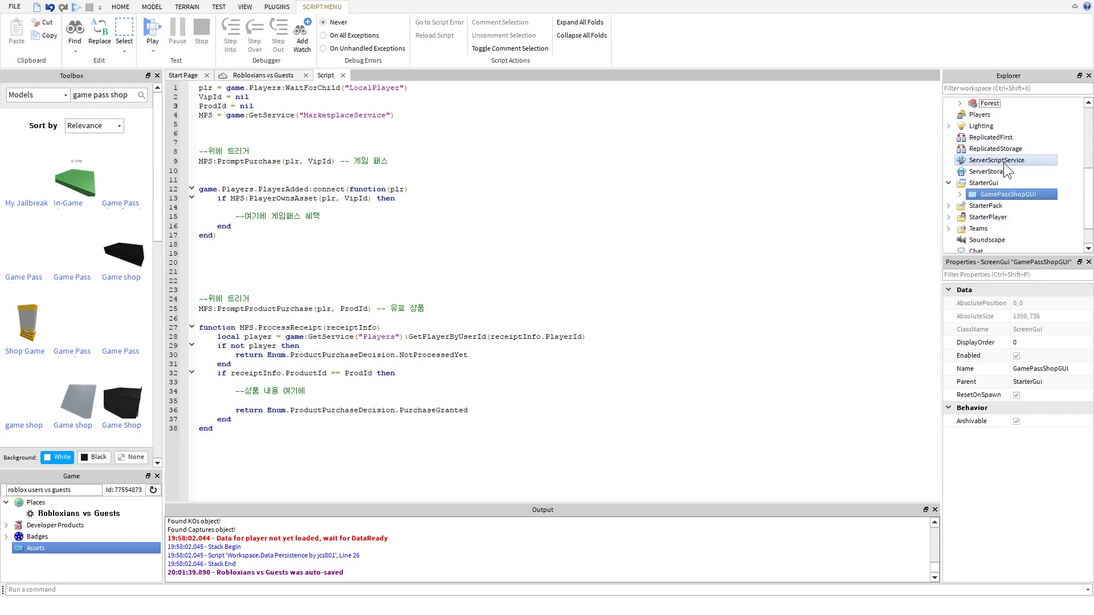
Open the Buying script of the first Empty button in GamePassShopGUI's ShopFrame and examine its game pass ID placeholder.
click(961, 195)
scroll(999, 210, down, 2)
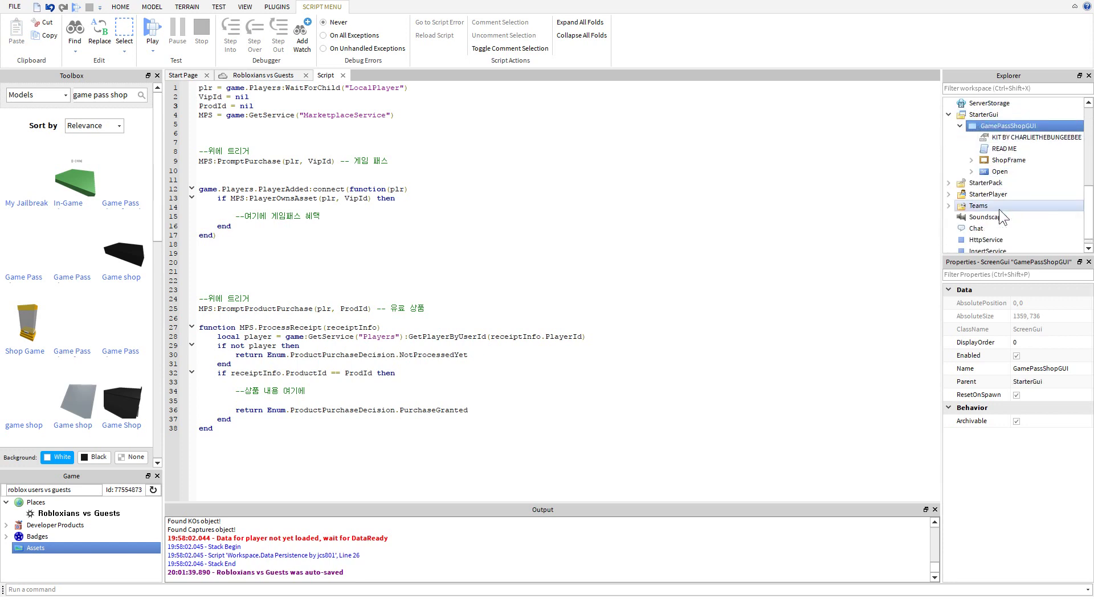
click(972, 160)
click(982, 182)
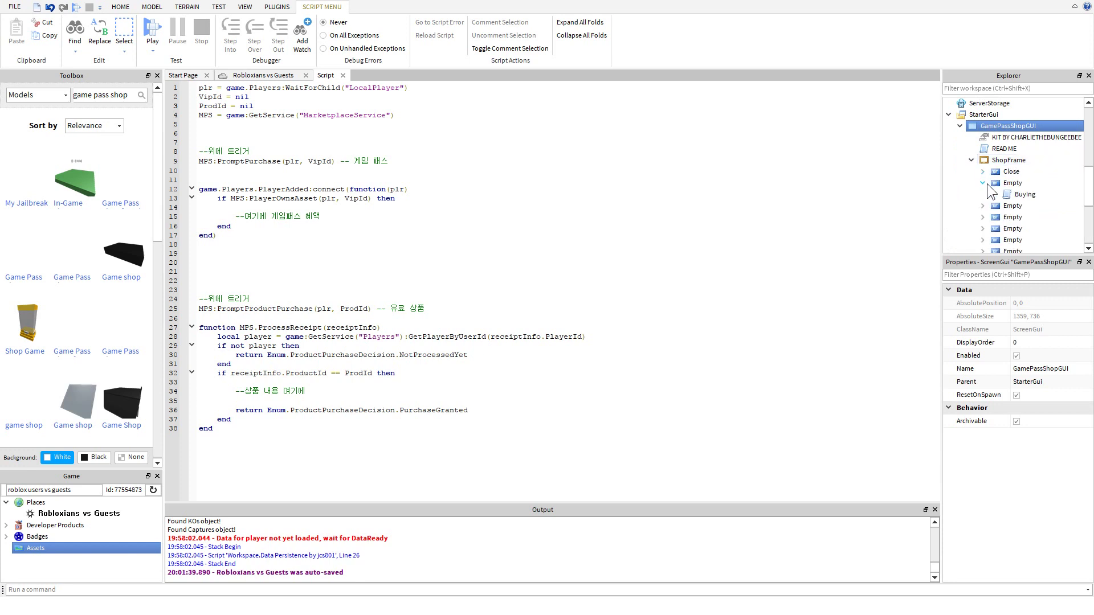
scroll(992, 183, down, 1)
double_click(1024, 160)
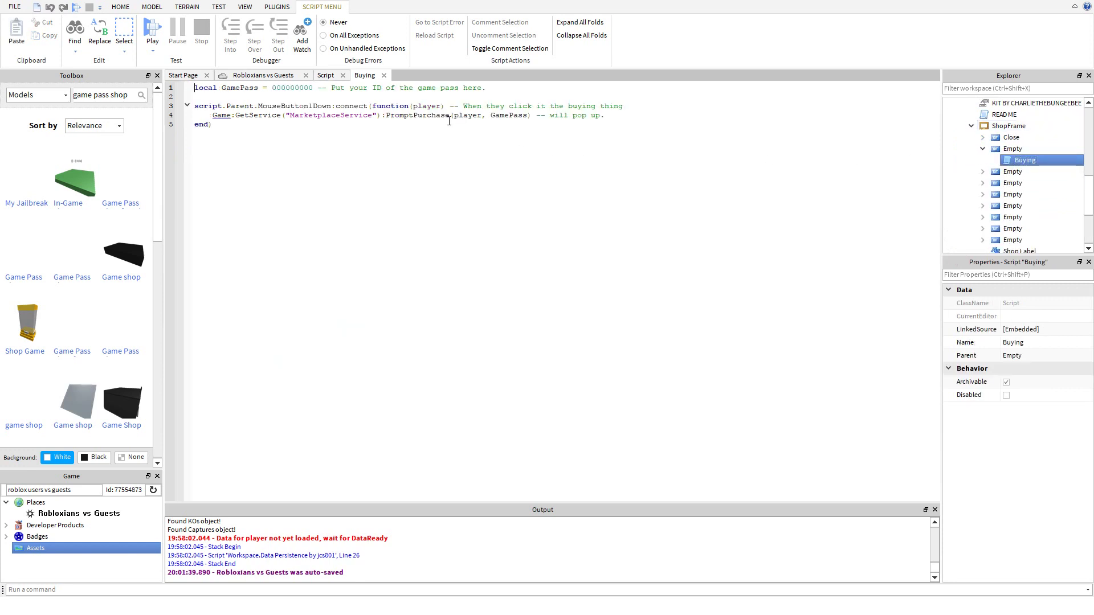
drag(272, 90, 312, 89)
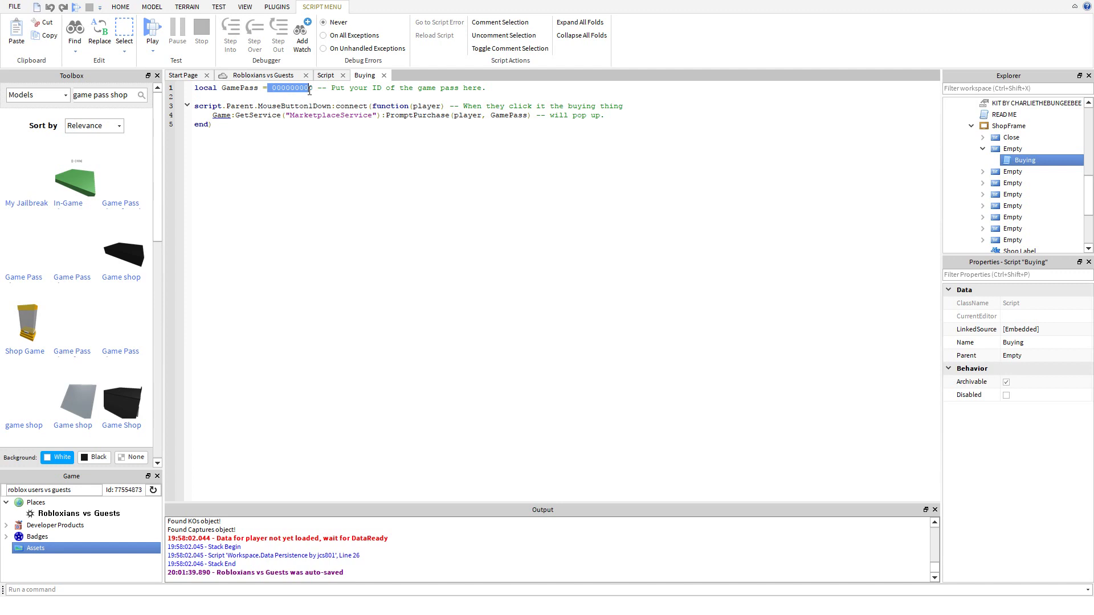
Return to the purchase code in Script, then switch to the Roblox website and find Robloxians vs Guests among the places.
click(327, 76)
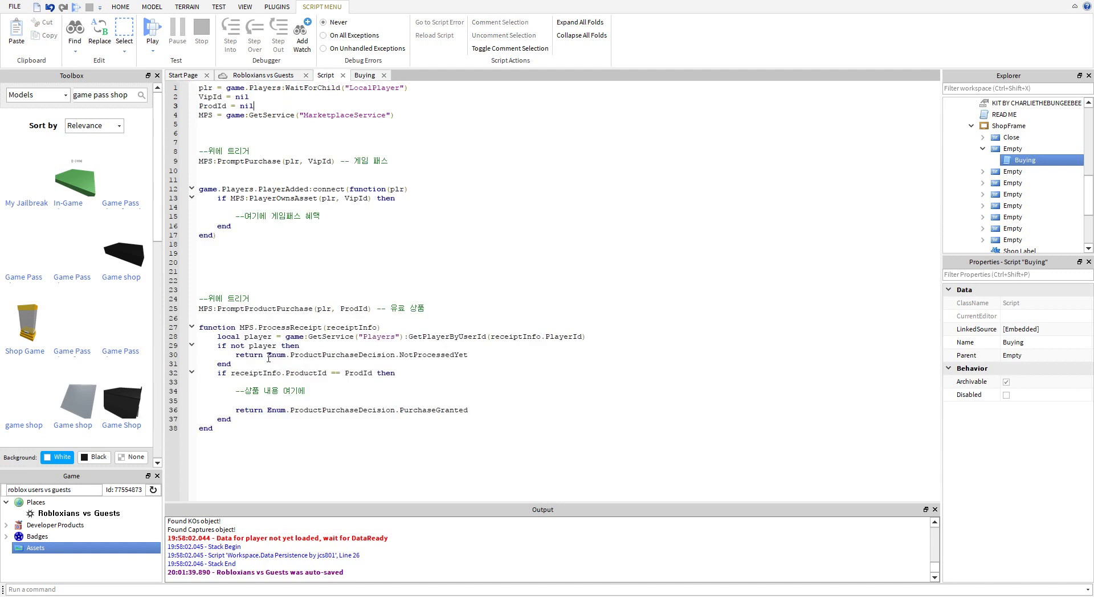
key(alt+Tab)
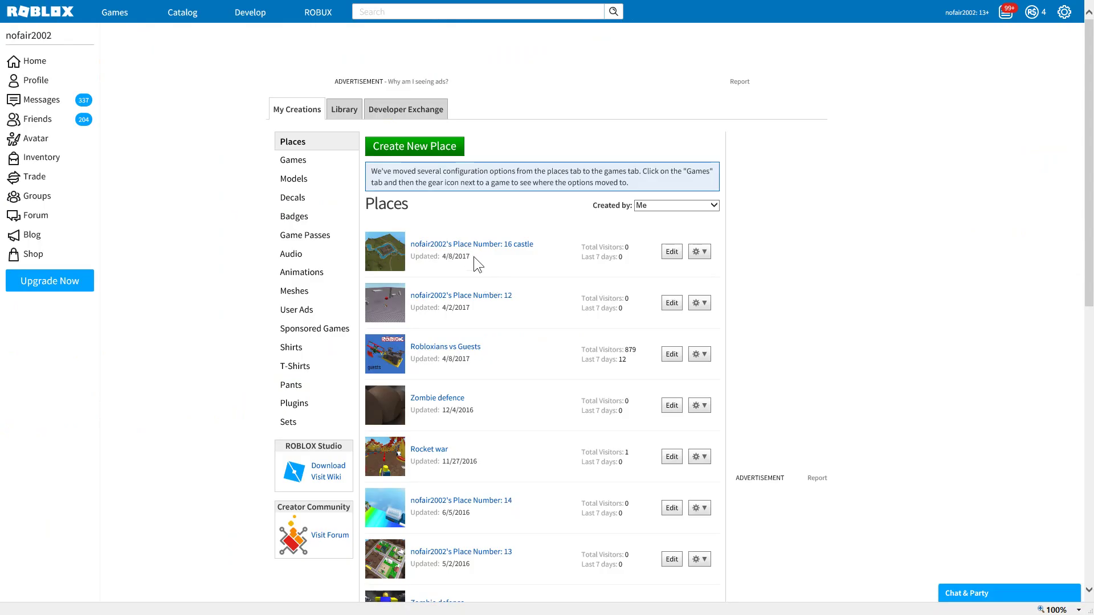
scroll(490, 273, down, 3)
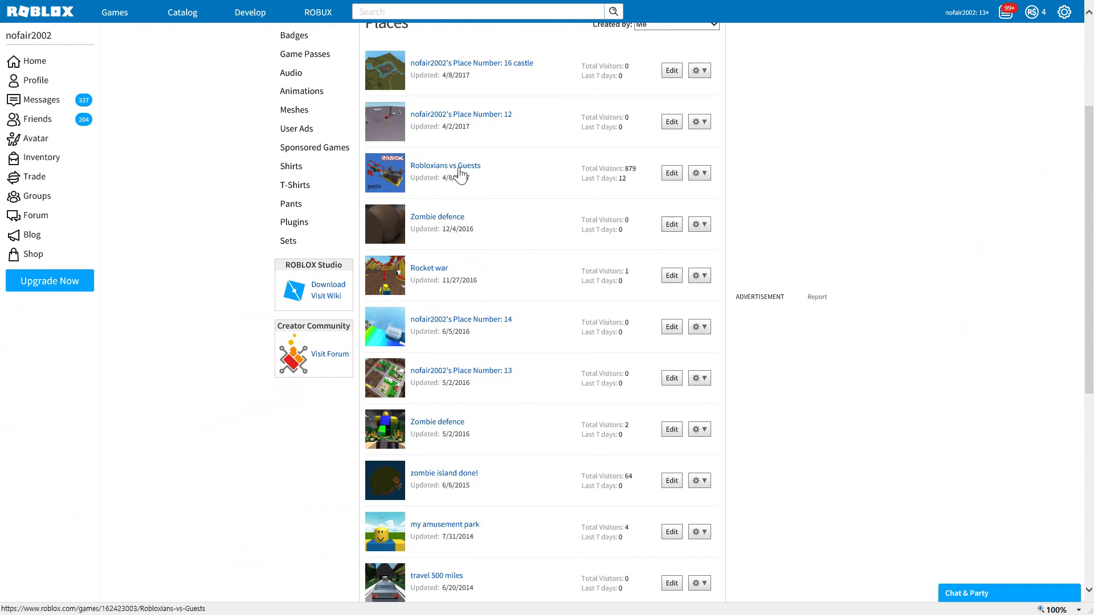